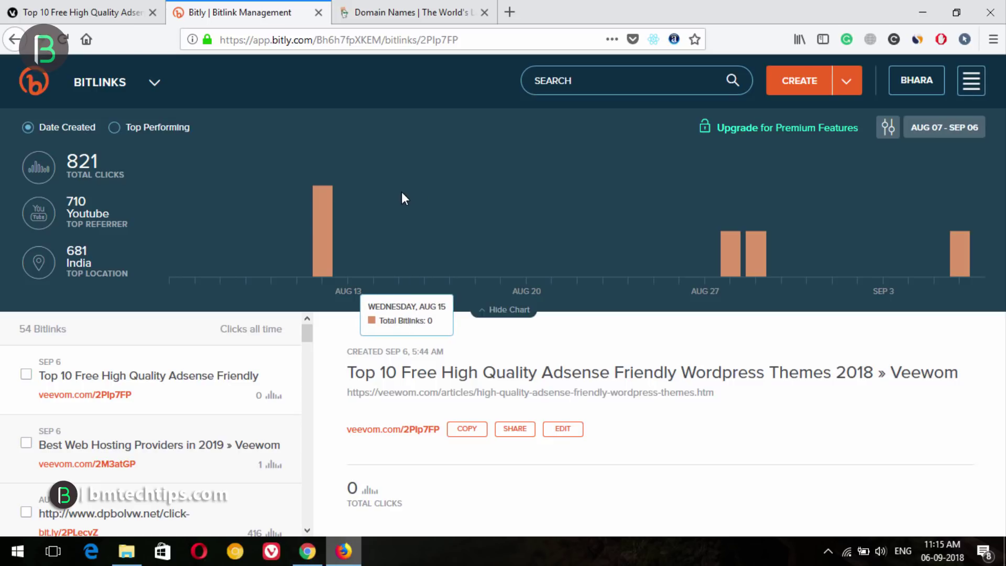
# Switch to the Bitly account in Chrome and open the Branded Short Domains page of its account settings.
pyautogui.click(394, 11)
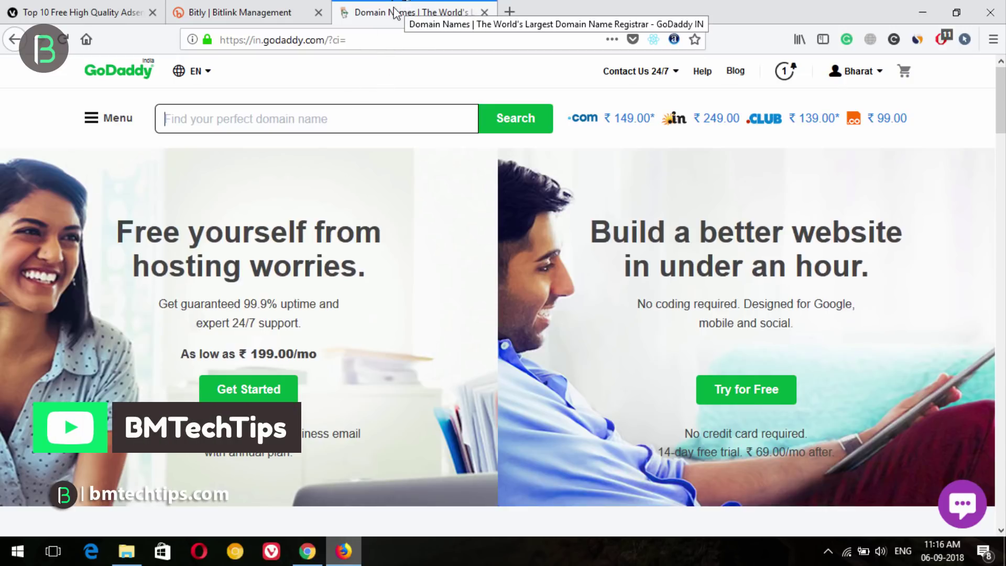
pyautogui.click(307, 551)
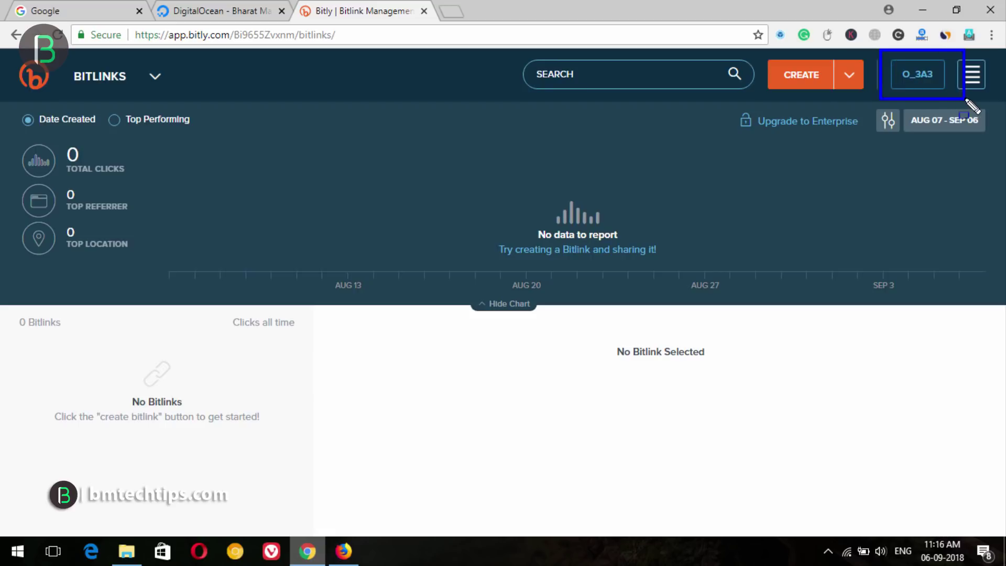
pyautogui.click(926, 76)
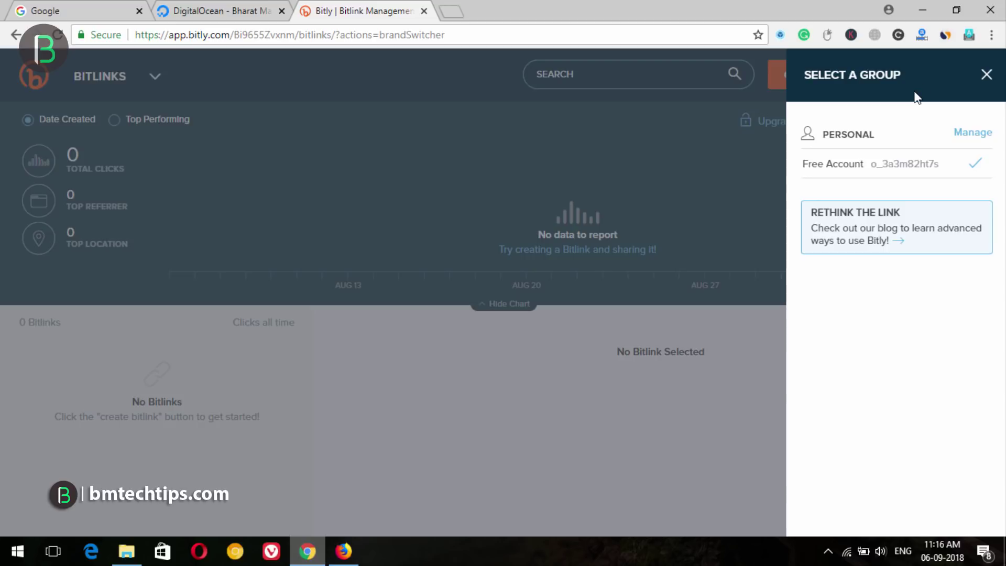
pyautogui.click(976, 133)
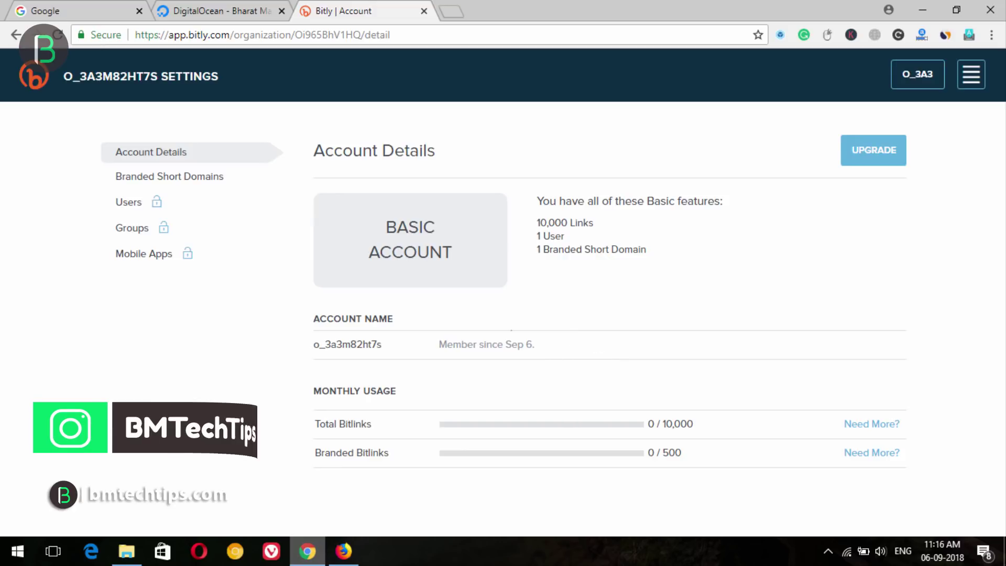
pyautogui.moveTo(93, 160); pyautogui.dragTo(269, 200)
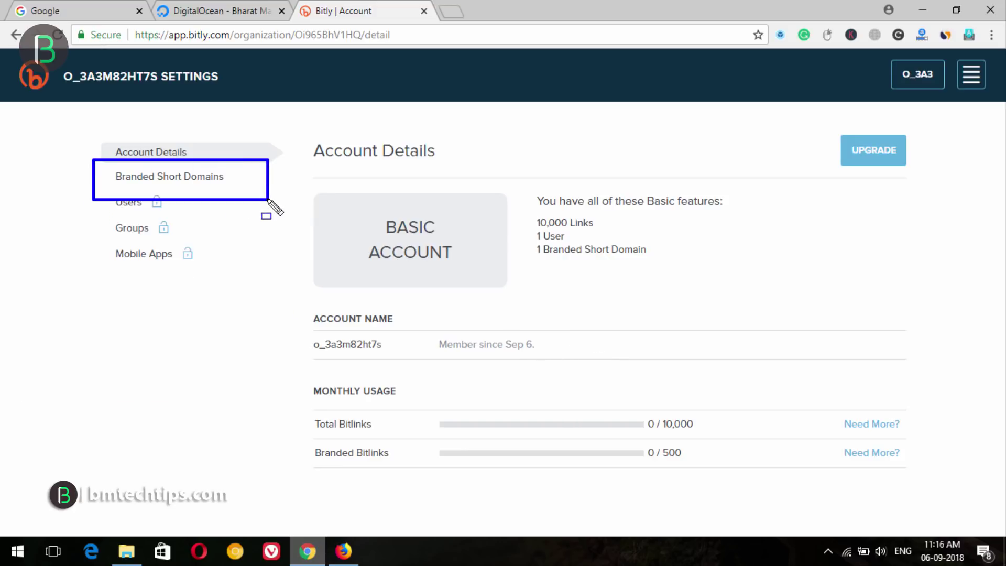
pyautogui.click(208, 182)
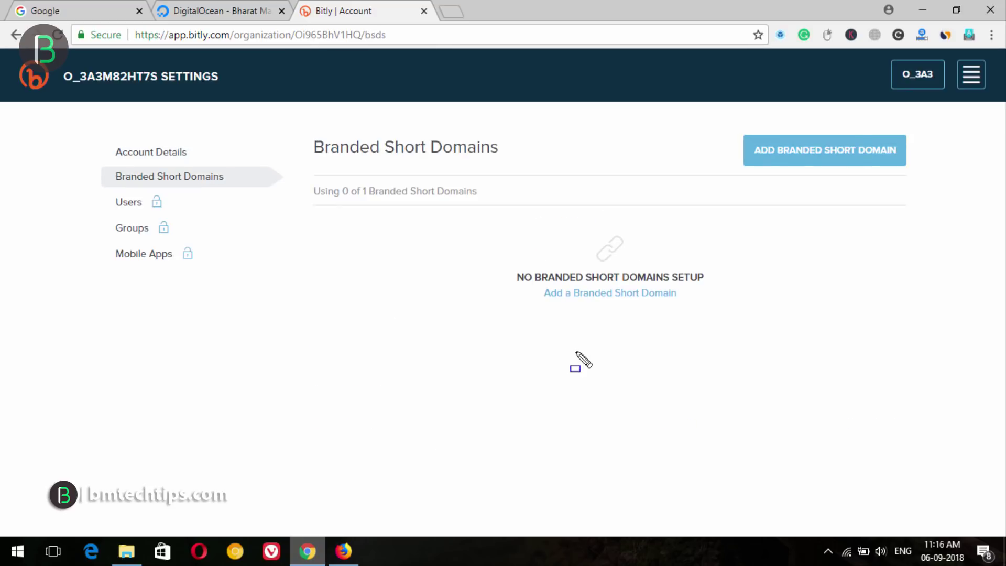
# Start adding a branded short domain and select the first A record address, 67.199.248.12, in the DNS setup instructions.
pyautogui.moveTo(717, 119)
pyautogui.mouseDown()
pyautogui.moveTo(766, 151)
pyautogui.moveTo(938, 183)
pyautogui.mouseUp()
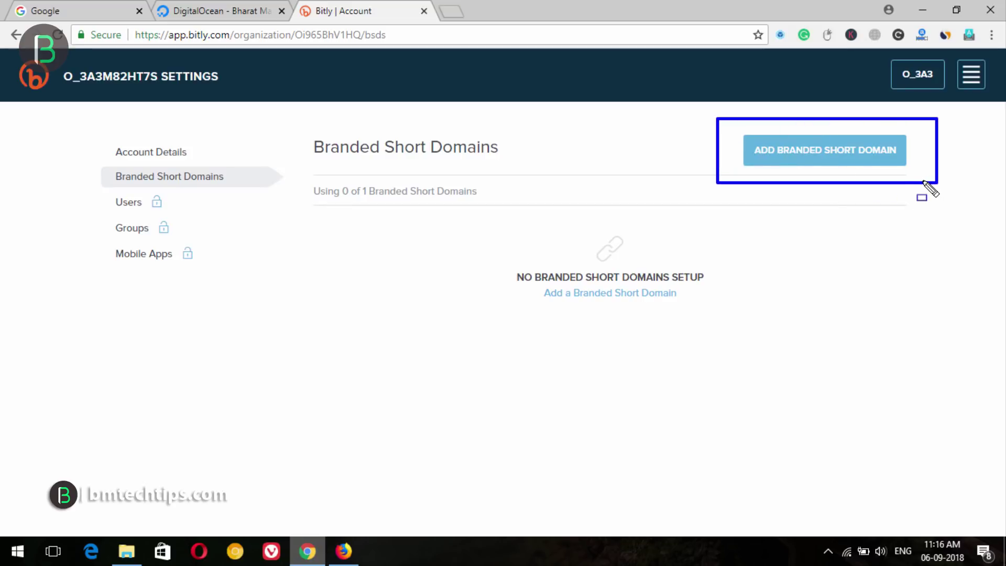
pyautogui.press('Escape')
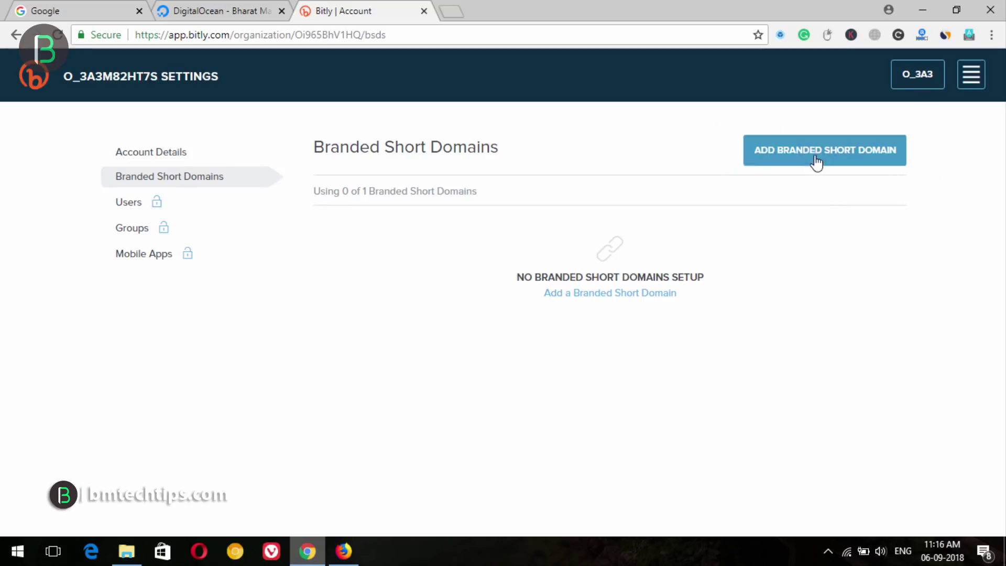
pyautogui.click(824, 157)
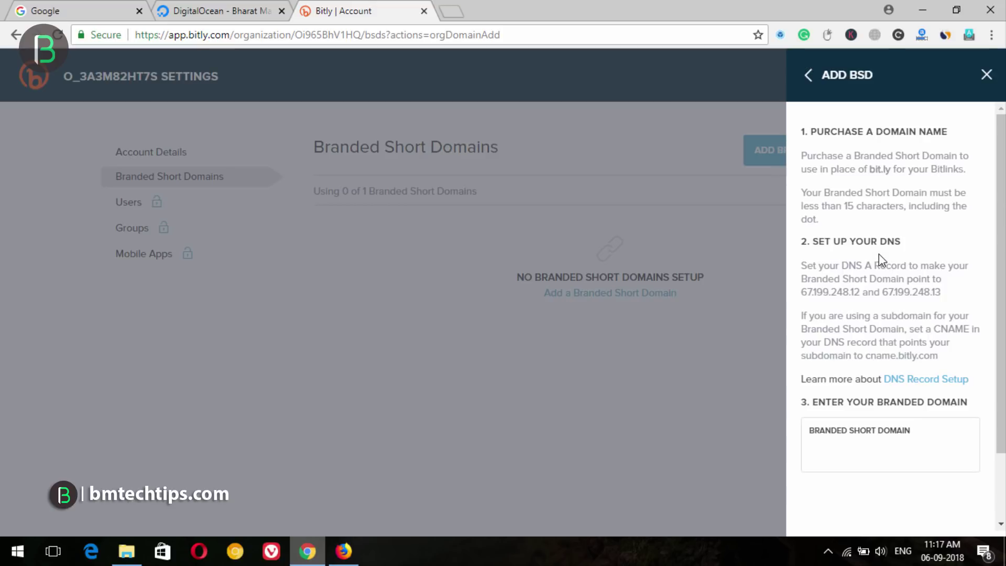
pyautogui.moveTo(785, 220); pyautogui.dragTo(974, 370)
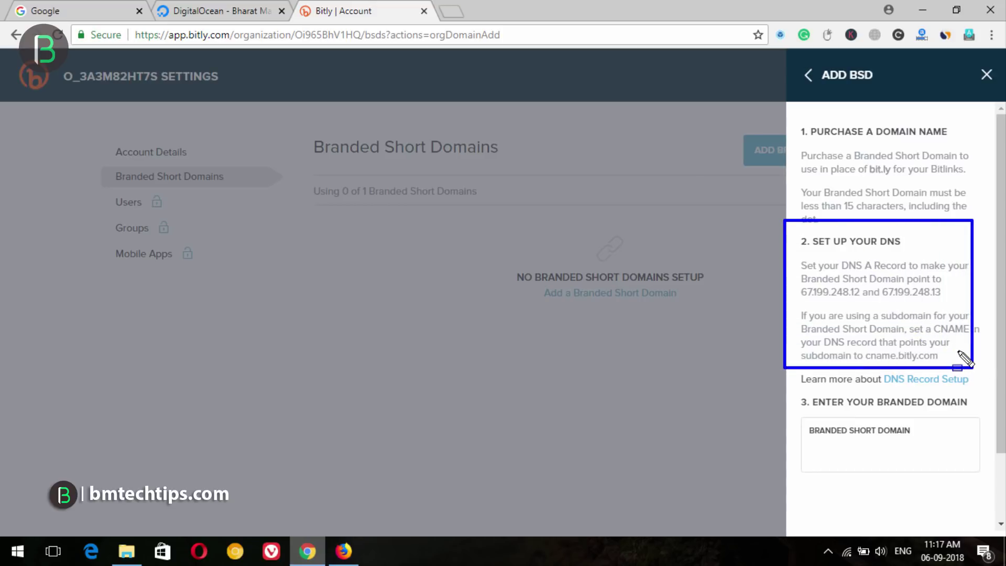
pyautogui.press('Escape')
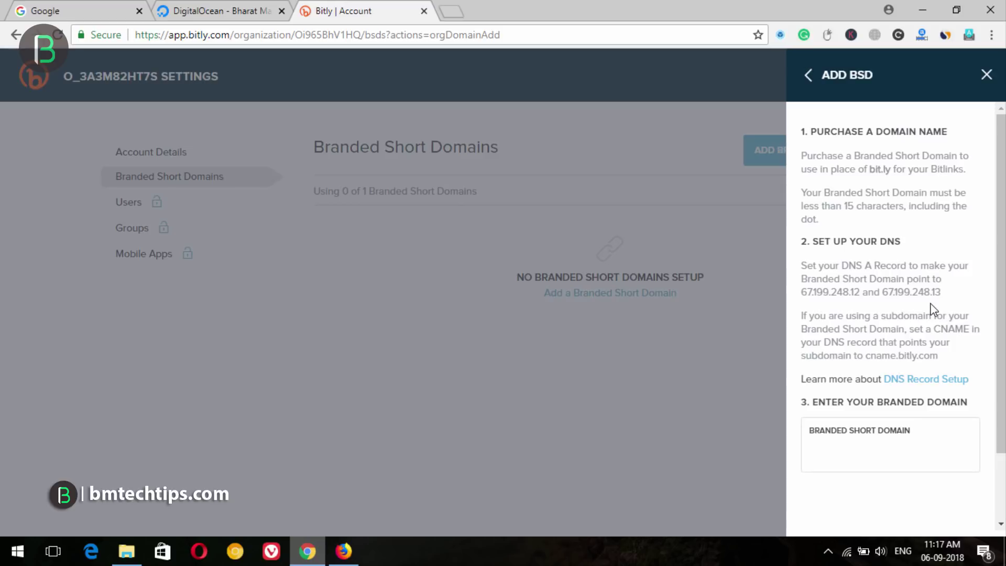
pyautogui.moveTo(805, 291); pyautogui.dragTo(862, 293)
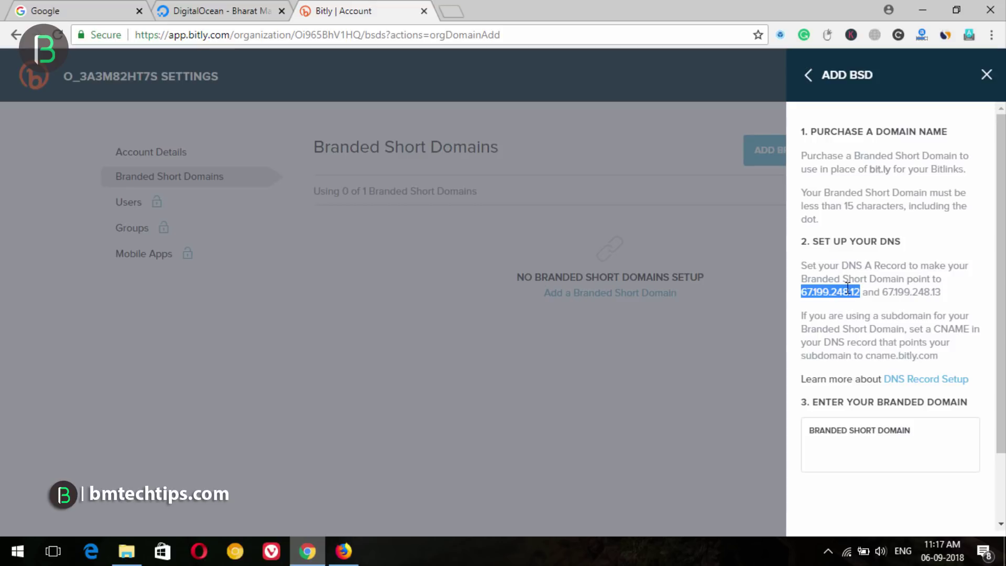
# Switch to GoDaddy in Firefox and open the DNS management page for vemixx.com from the account's product list.
pyautogui.click(344, 551)
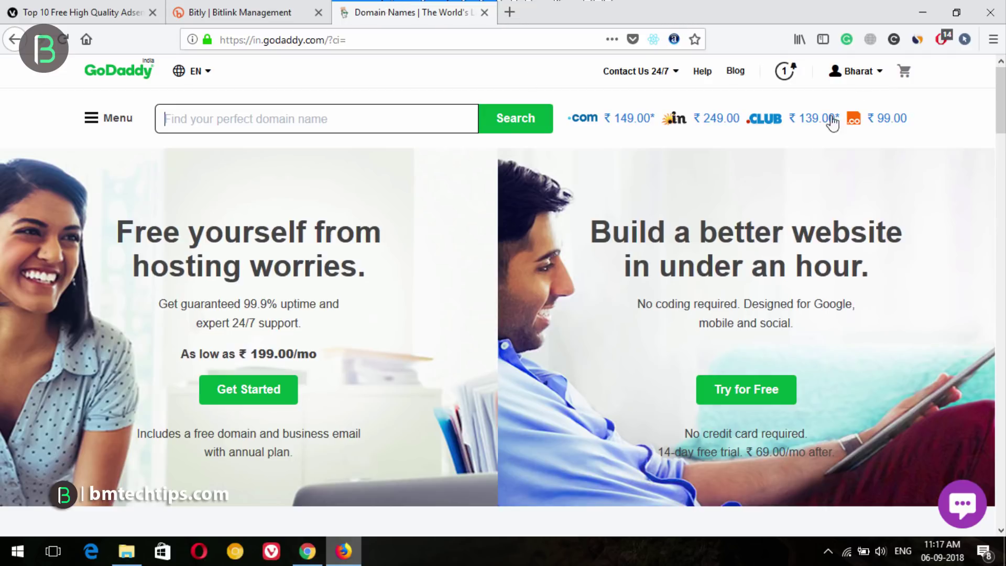
pyautogui.click(864, 73)
pyautogui.click(490, 215)
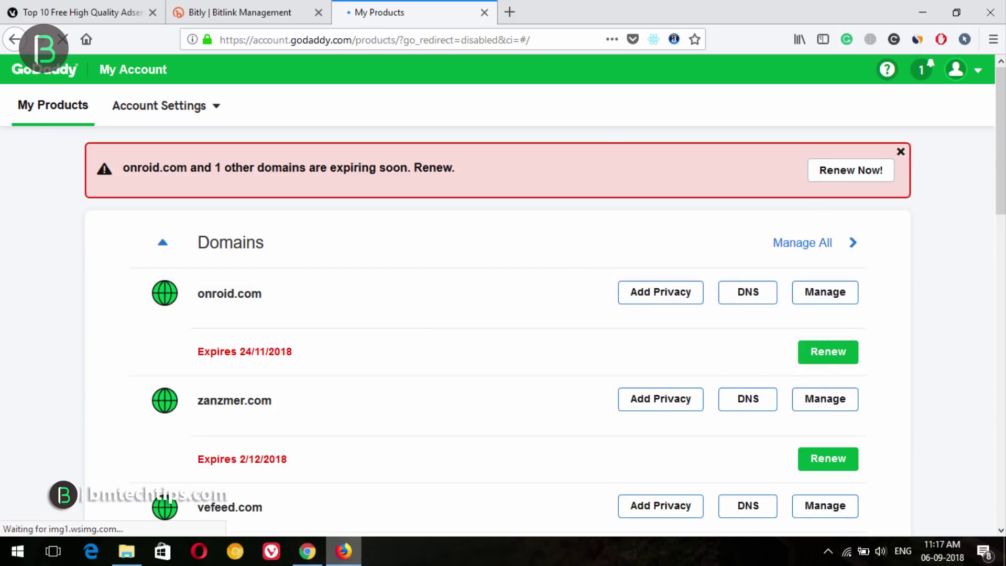
pyautogui.scroll(-10, 940, 194)
pyautogui.scroll(2, 814, 227)
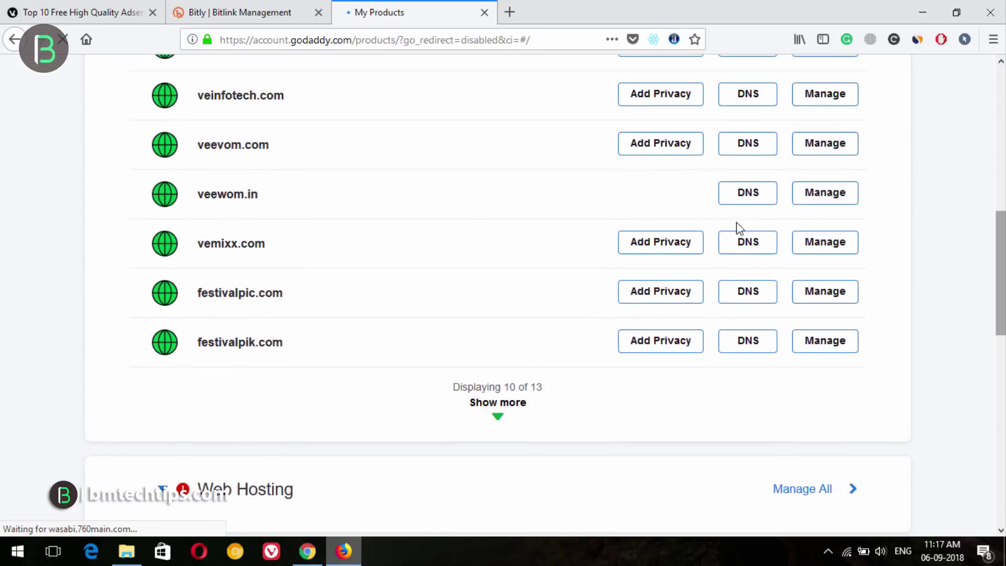
pyautogui.moveTo(270, 253); pyautogui.dragTo(195, 254)
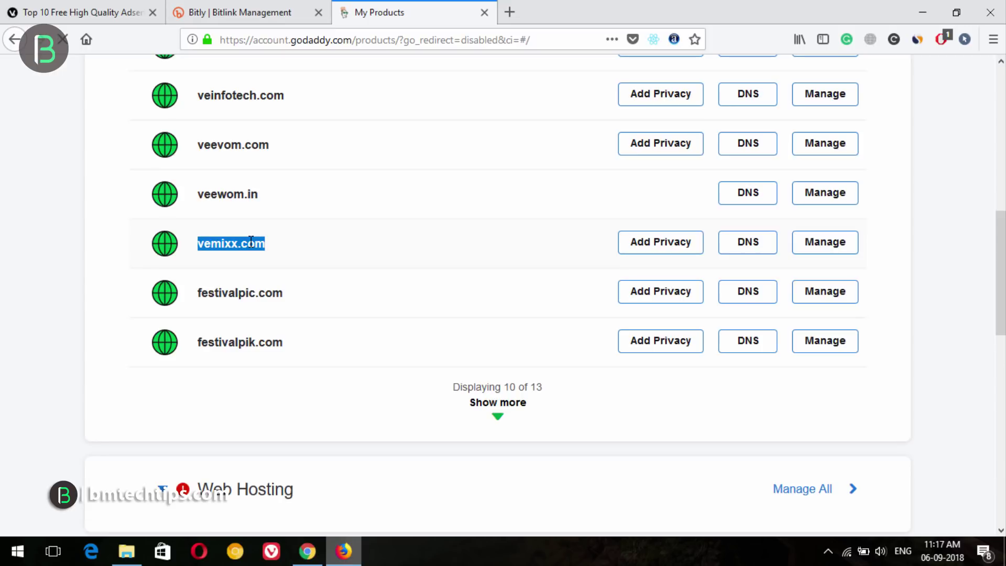
pyautogui.click(761, 248)
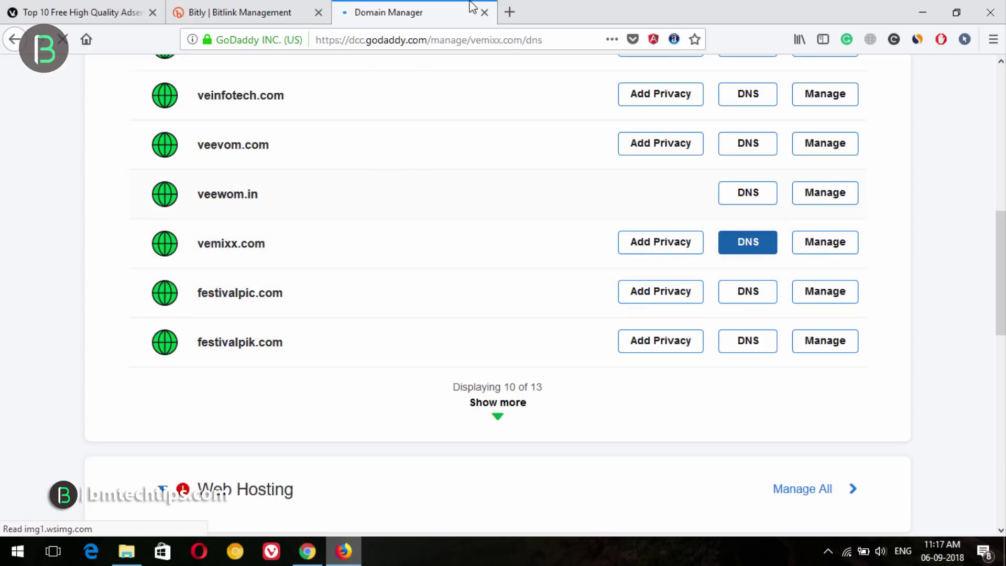
# Select the second A record address, 67.199.248.13, in Bitly's DNS instructions in Chrome and return to GoDaddy in Firefox.
pyautogui.click(314, 548)
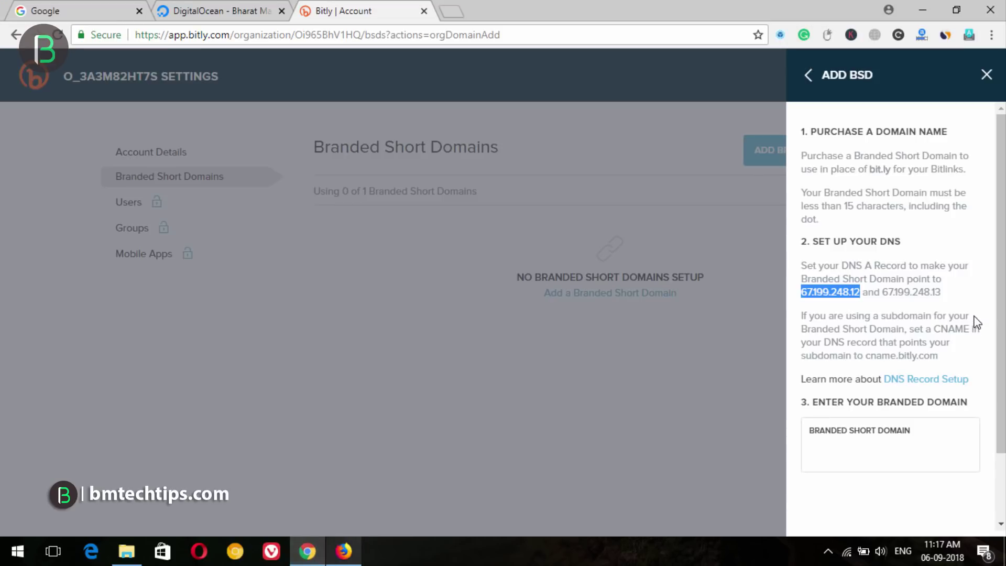
pyautogui.moveTo(943, 294); pyautogui.dragTo(880, 297)
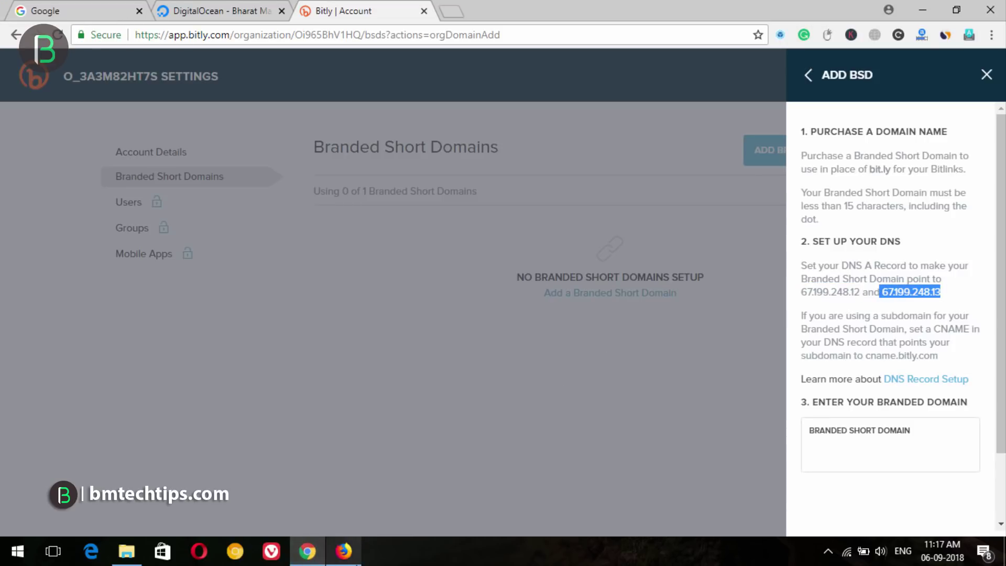
pyautogui.click(346, 477)
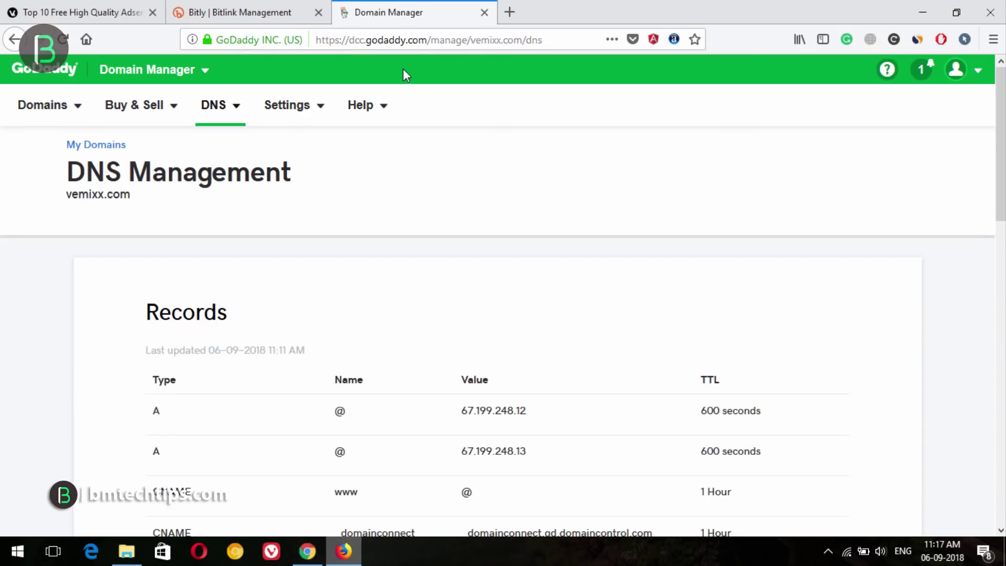
# Inspect the details of the first A record of vemixx.com in its edit form and leave without saving.
pyautogui.scroll(-1, 1000, 147)
pyautogui.scroll(-3, 999, 158)
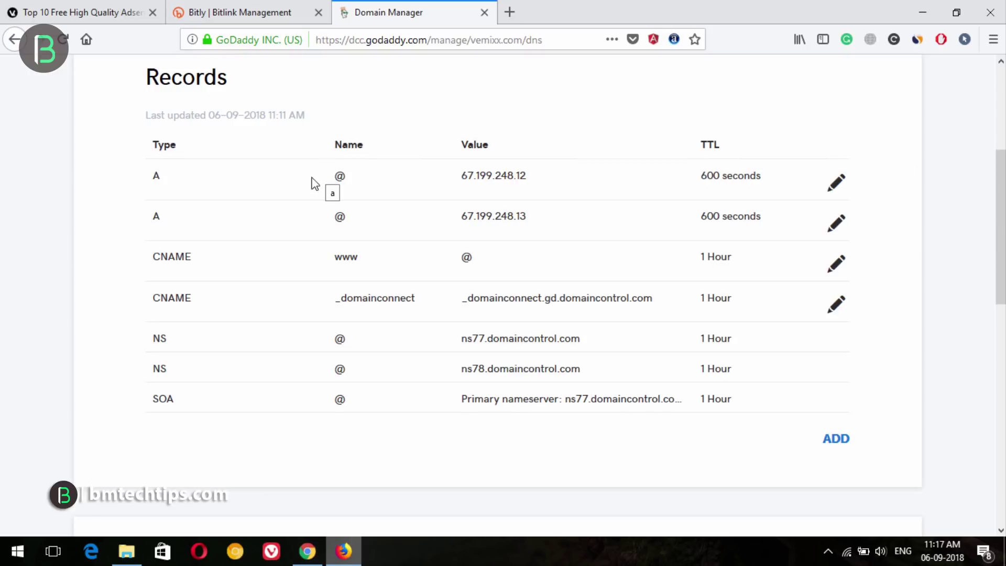
pyautogui.moveTo(157, 176); pyautogui.dragTo(148, 184)
pyautogui.click(831, 191)
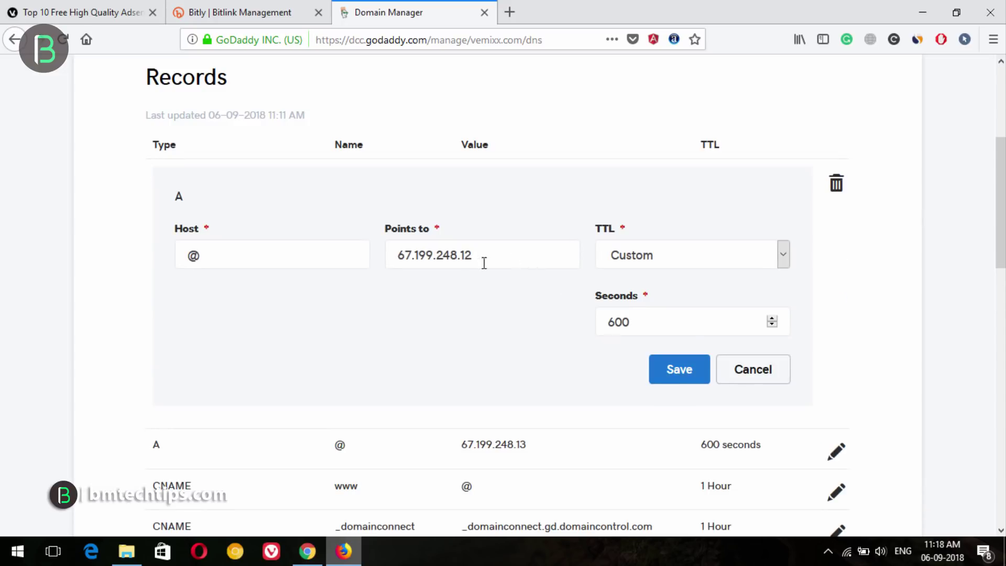
pyautogui.moveTo(507, 258); pyautogui.dragTo(376, 251)
pyautogui.click(755, 379)
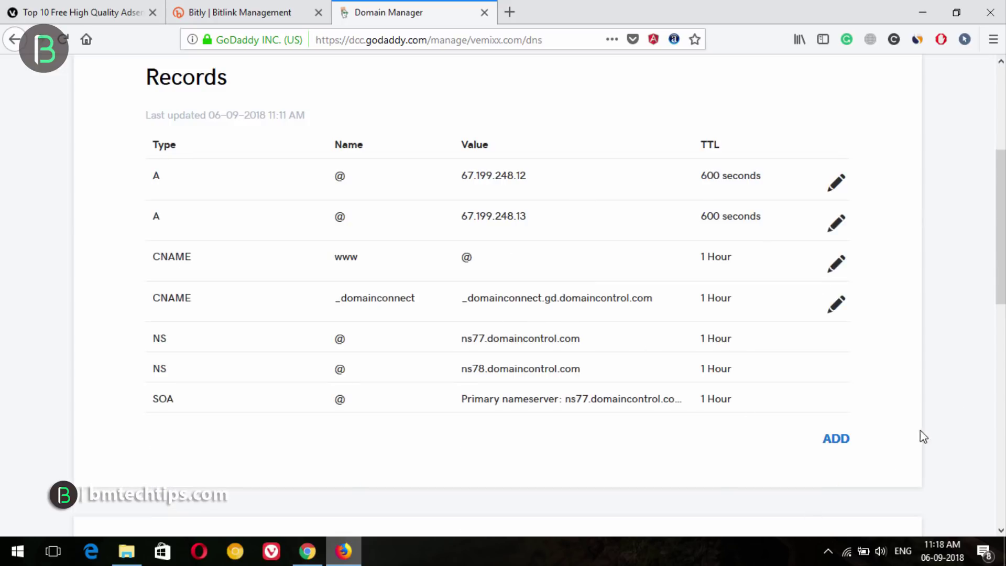
pyautogui.scroll(-3, 907, 299)
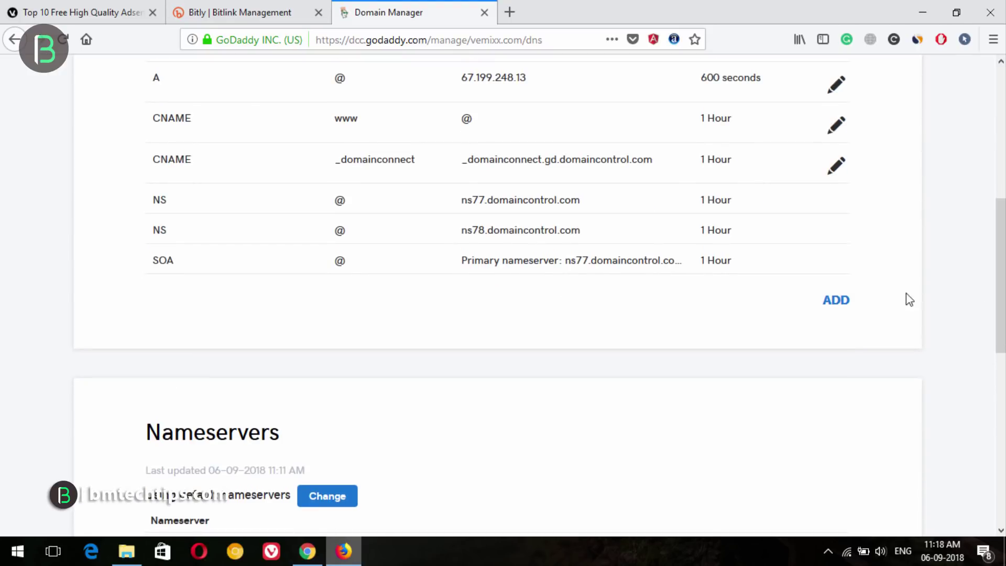
pyautogui.click(838, 300)
pyautogui.click(227, 339)
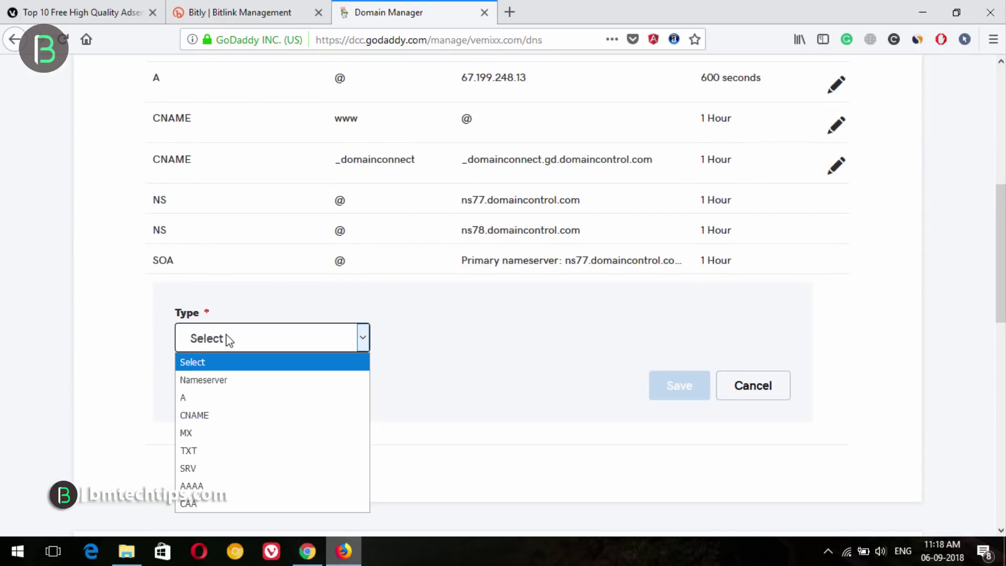
pyautogui.click(209, 399)
pyautogui.click(420, 339)
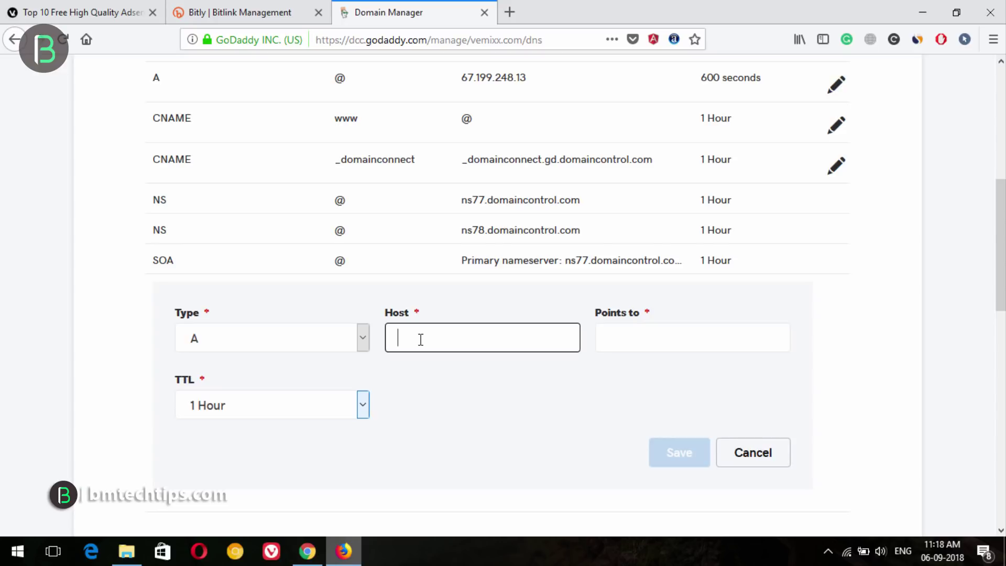
pyautogui.write('@')
pyautogui.click(644, 343)
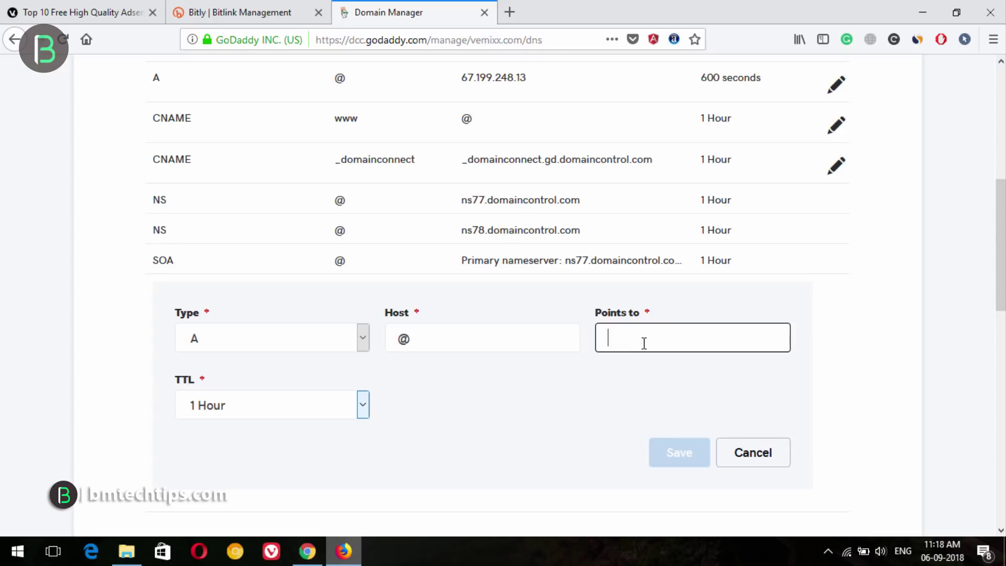
pyautogui.click(751, 453)
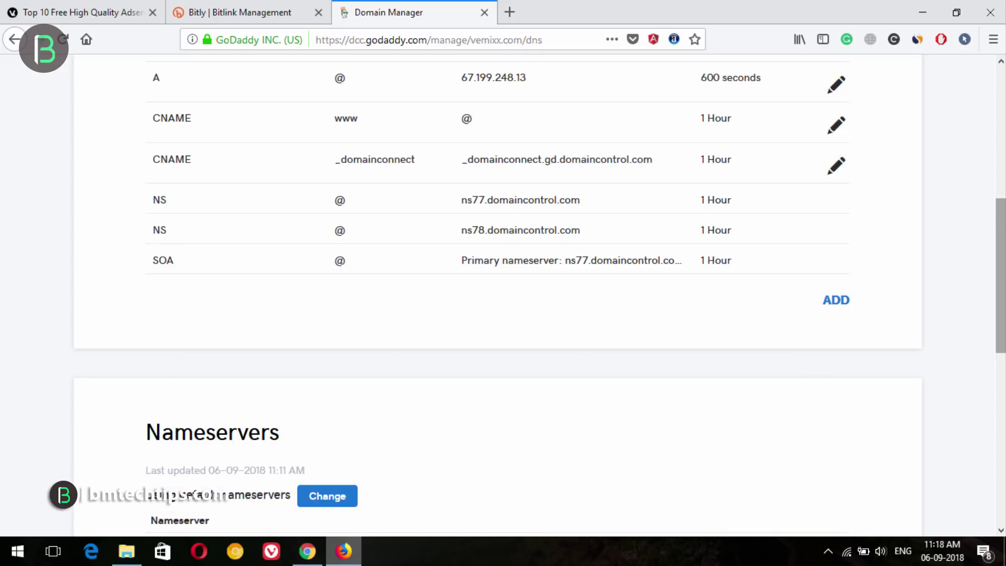
# Review the two A records in the DNS records list of vemixx.com.
pyautogui.scroll(3, 998, 216)
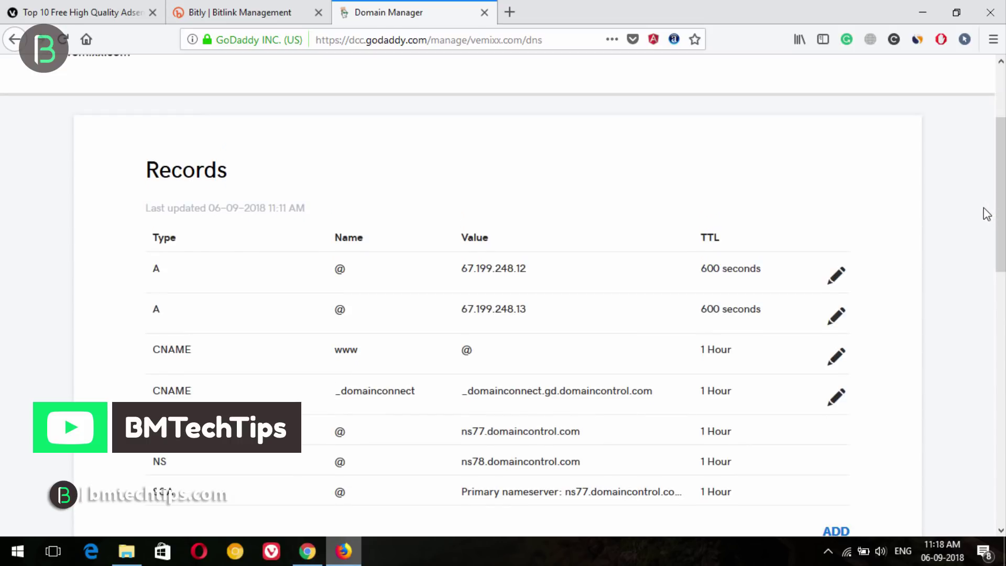
pyautogui.moveTo(107, 232)
pyautogui.mouseDown()
pyautogui.moveTo(813, 344)
pyautogui.moveTo(900, 341)
pyautogui.mouseUp()
pyautogui.press('Escape')
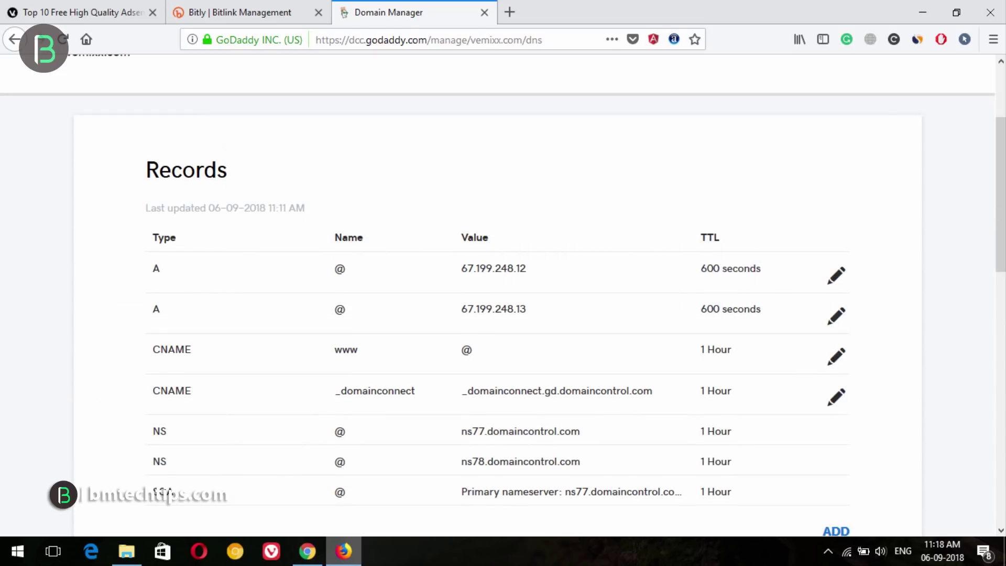
pyautogui.scroll(2, 376, 341)
# Switch to Bitly in Chrome, enter vemixx.com as the branded short domain and verify it.
pyautogui.click(308, 551)
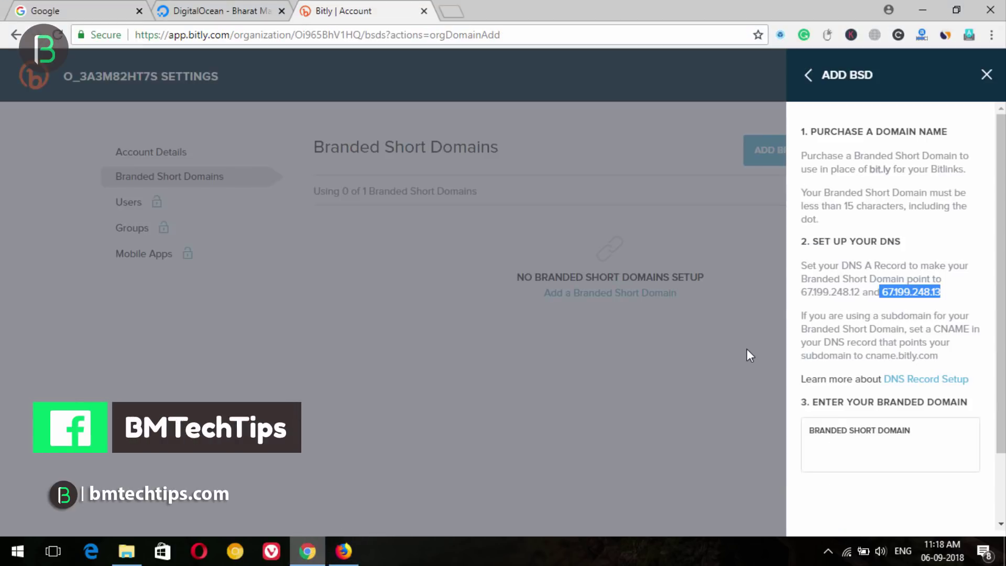
pyautogui.click(863, 309)
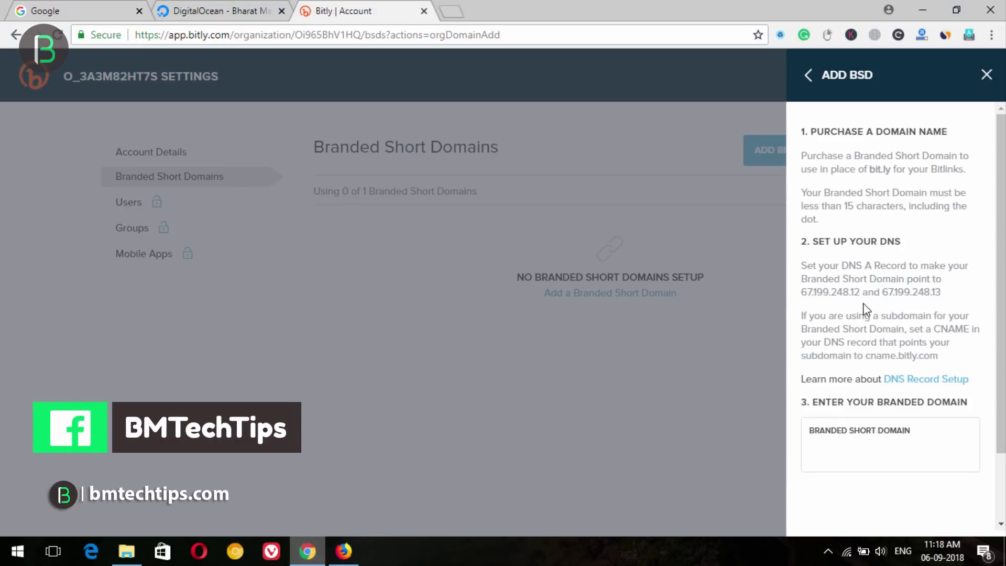
pyautogui.click(837, 447)
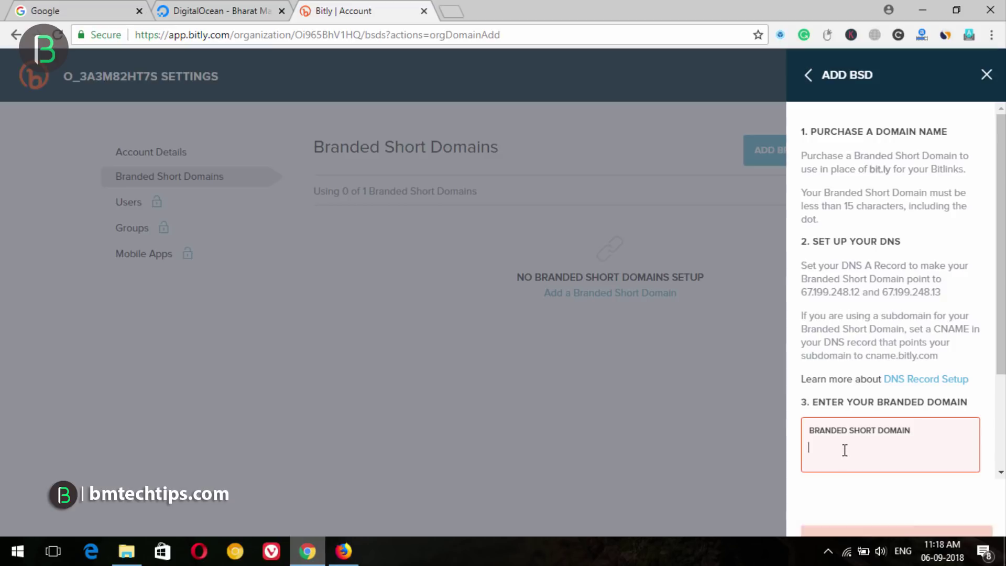
pyautogui.write('v')
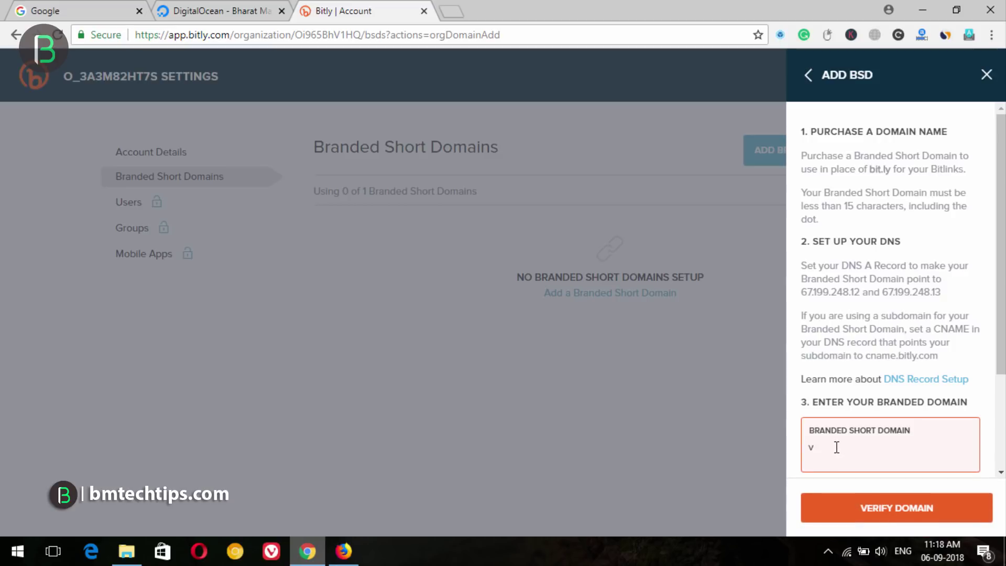
pyautogui.write('emix')
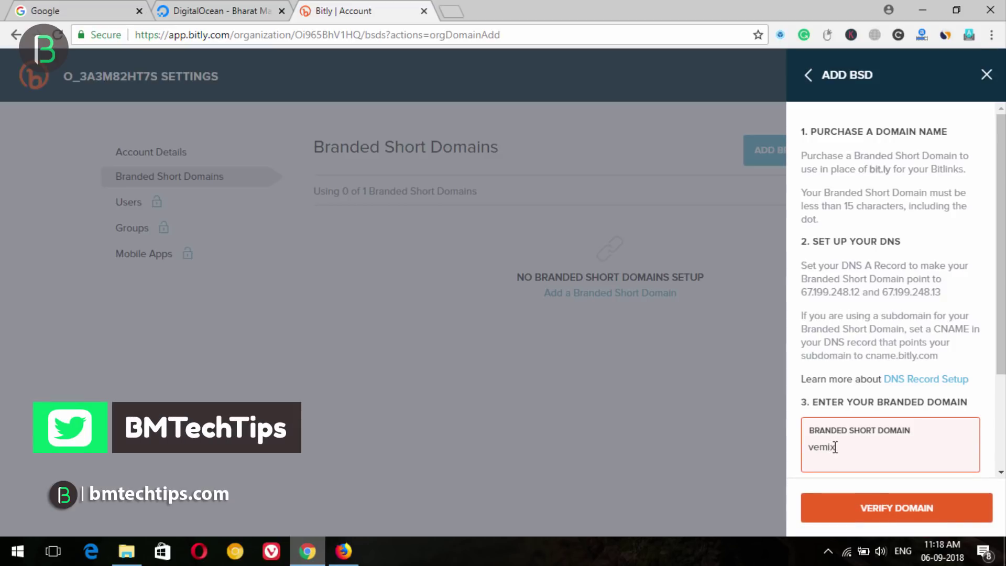
pyautogui.write('x.com')
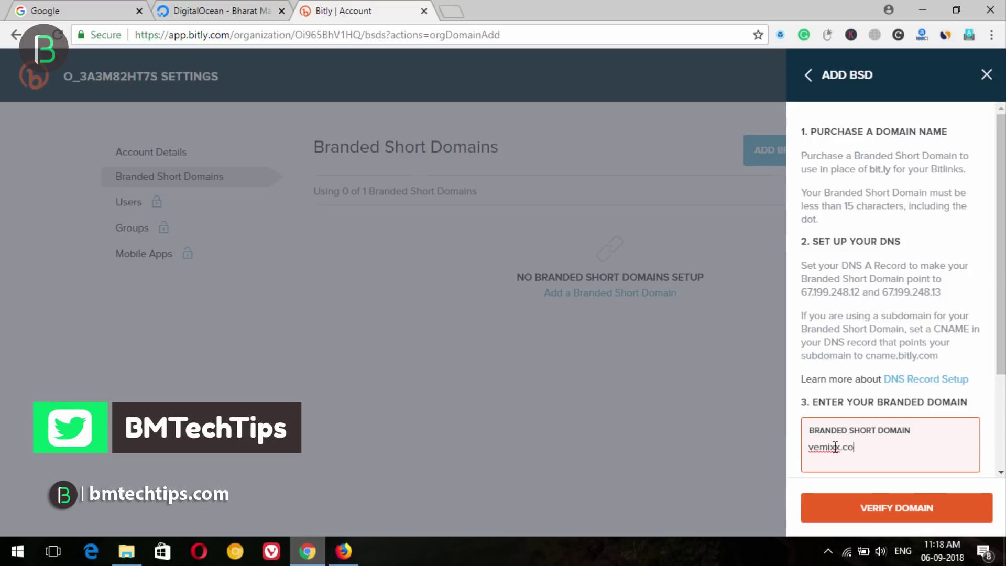
pyautogui.click(897, 508)
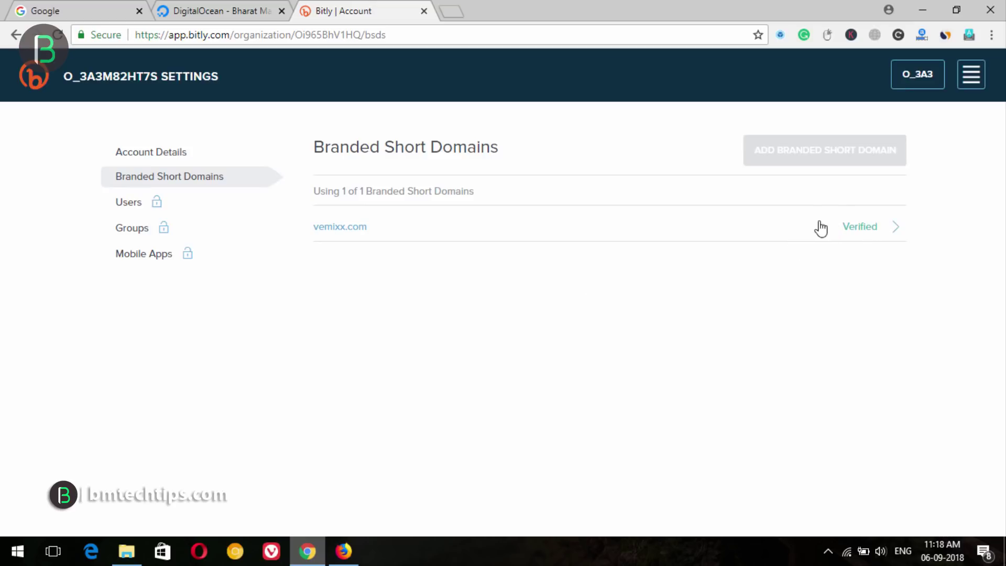
pyautogui.moveTo(811, 205); pyautogui.dragTo(922, 257)
pyautogui.press('Escape')
# Open Bitly's Bitlinks dashboard, switch to Firefox and copy the address of the Veewom article on Adsense-friendly WordPress themes.
pyautogui.click(29, 83)
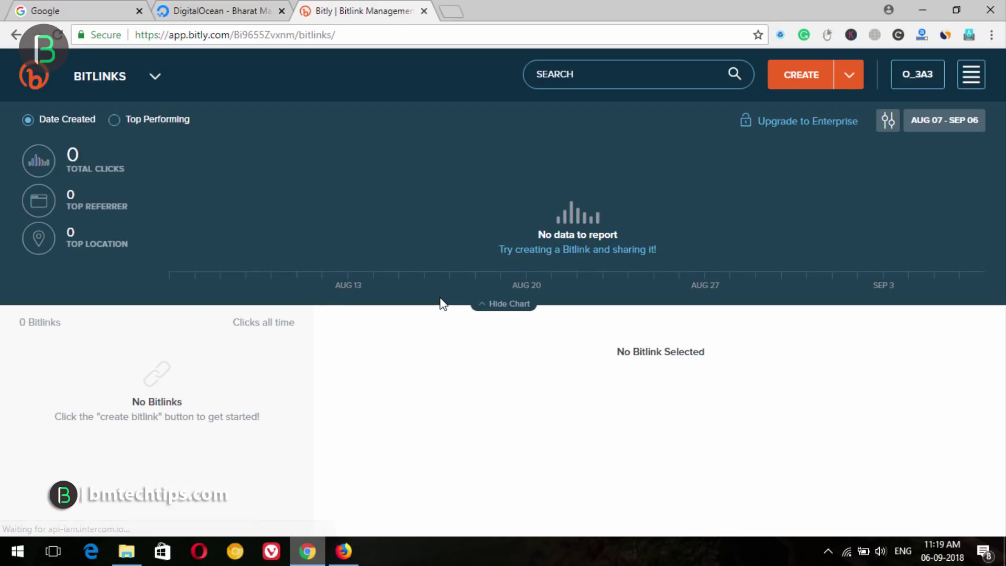
pyautogui.click(168, 8)
pyautogui.click(344, 551)
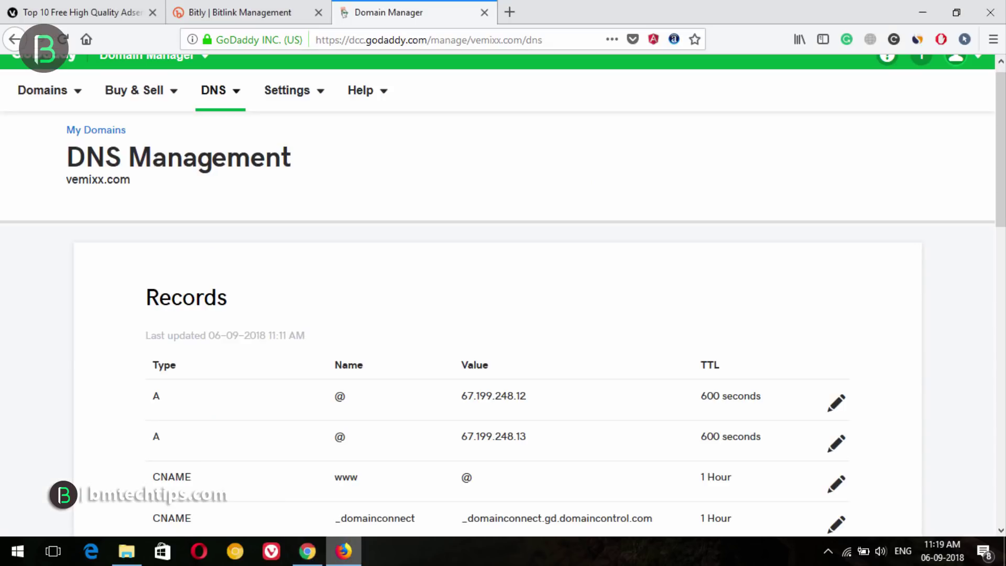
pyautogui.click(269, 12)
pyautogui.click(22, 7)
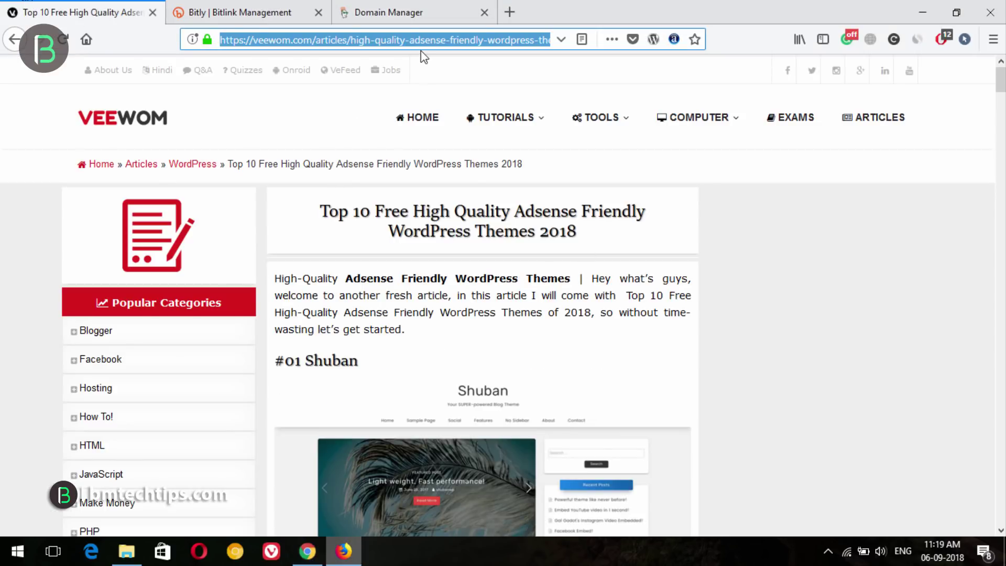
pyautogui.click(446, 41)
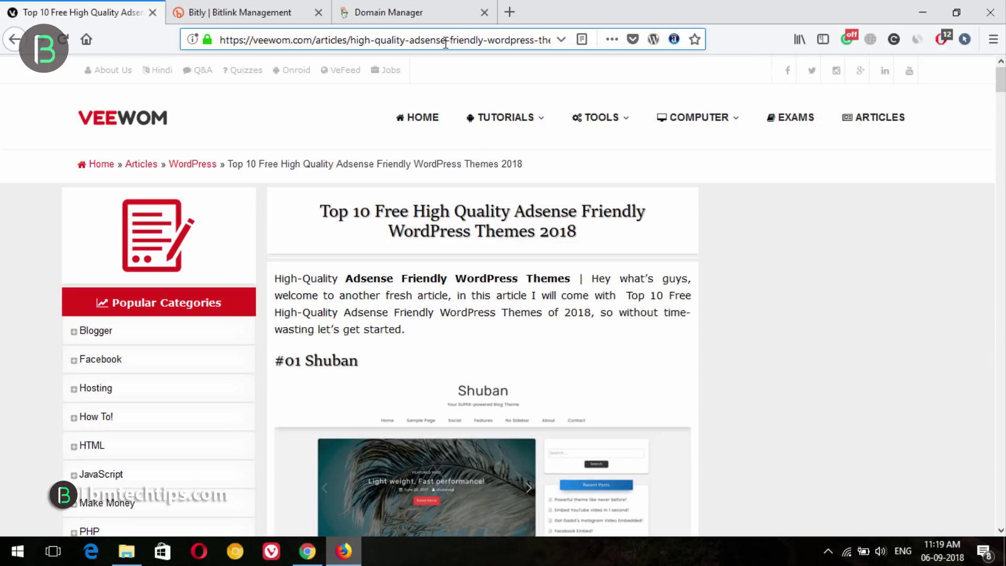
pyautogui.tripleClick(446, 41)
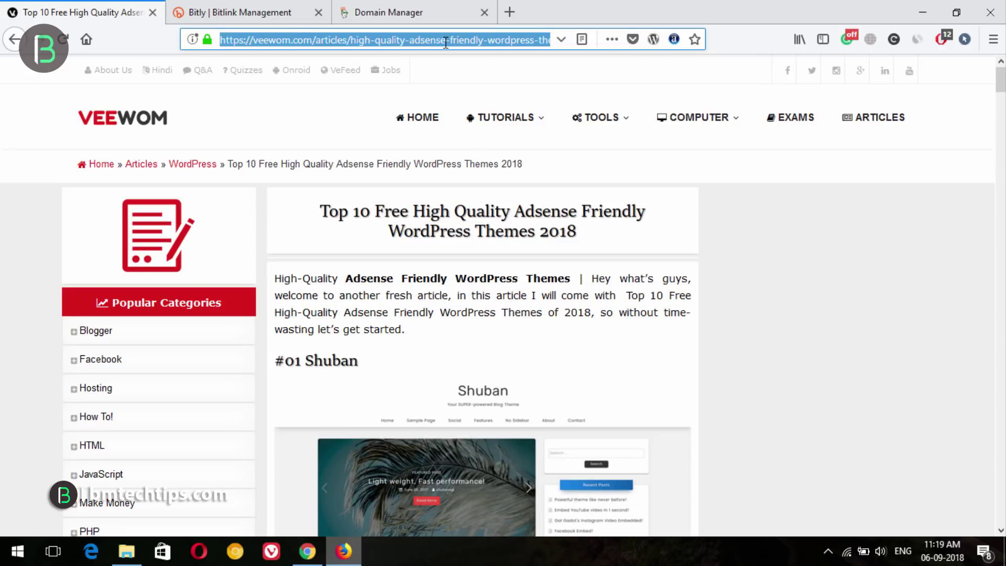
pyautogui.click(307, 551)
pyautogui.click(405, 7)
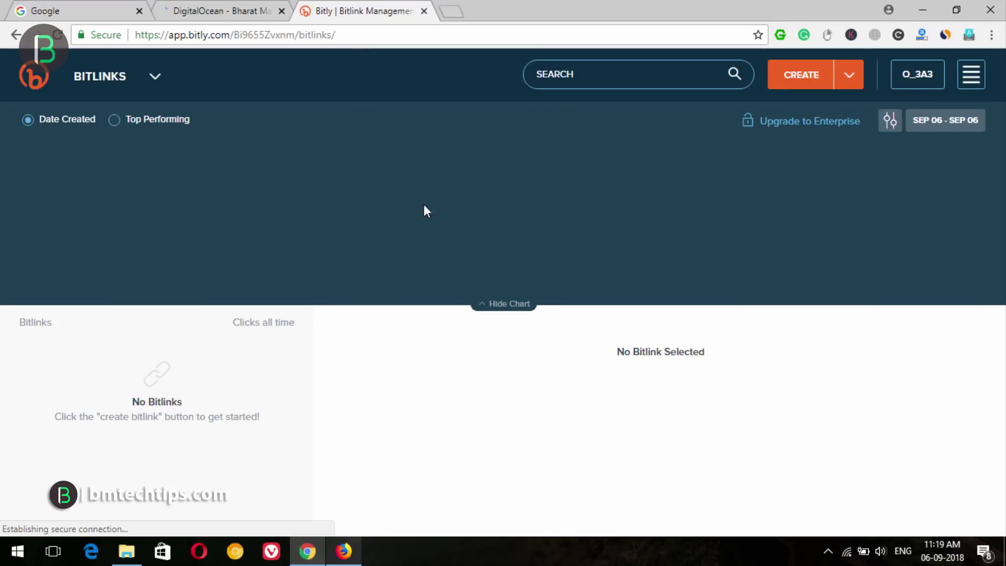
pyautogui.click(805, 79)
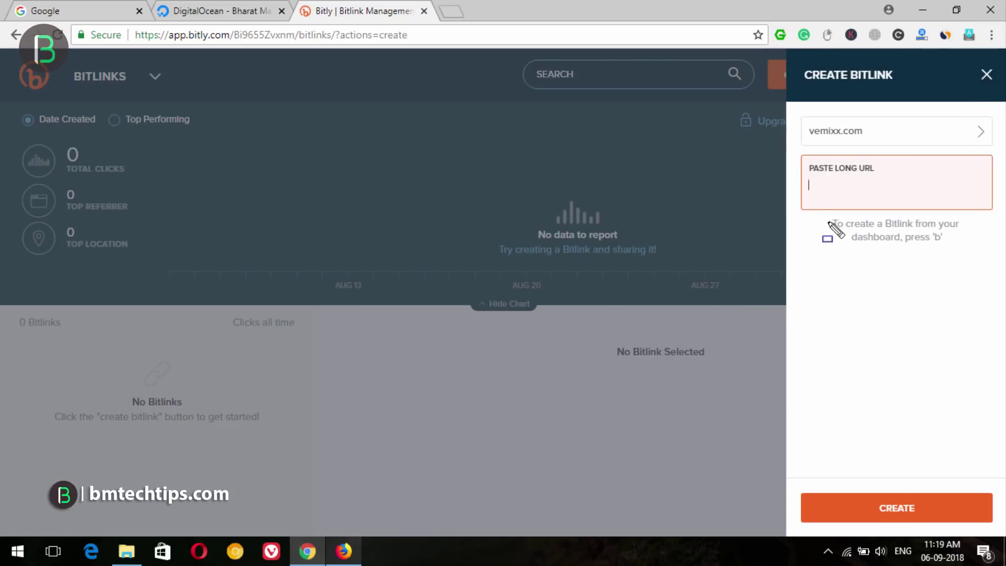
pyautogui.moveTo(785, 102); pyautogui.dragTo(967, 153)
pyautogui.press('Escape')
pyautogui.write('https://veewom.com/articles/high-quality-adsense-friendly-wordpress-themes.htm')
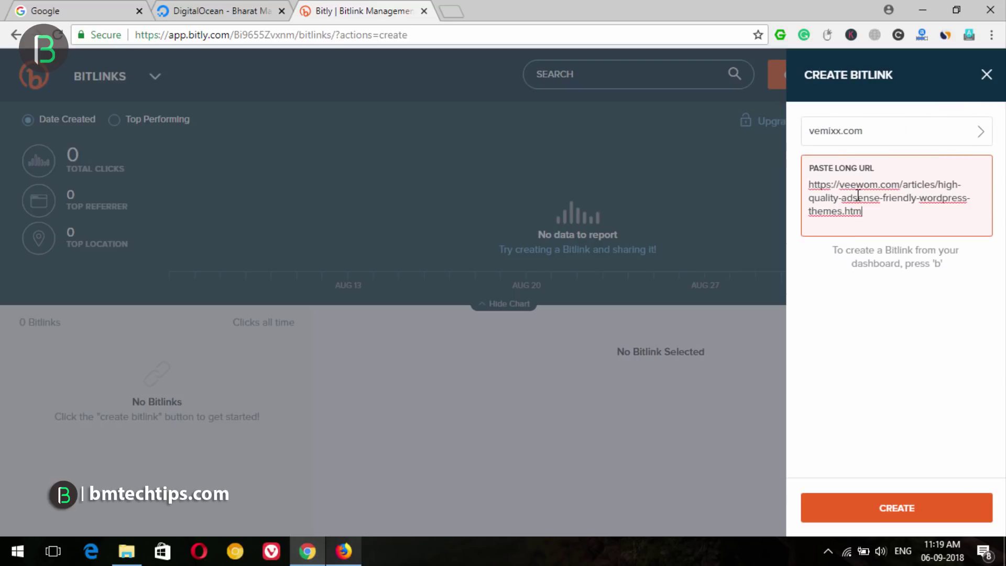
pyautogui.press('Return')
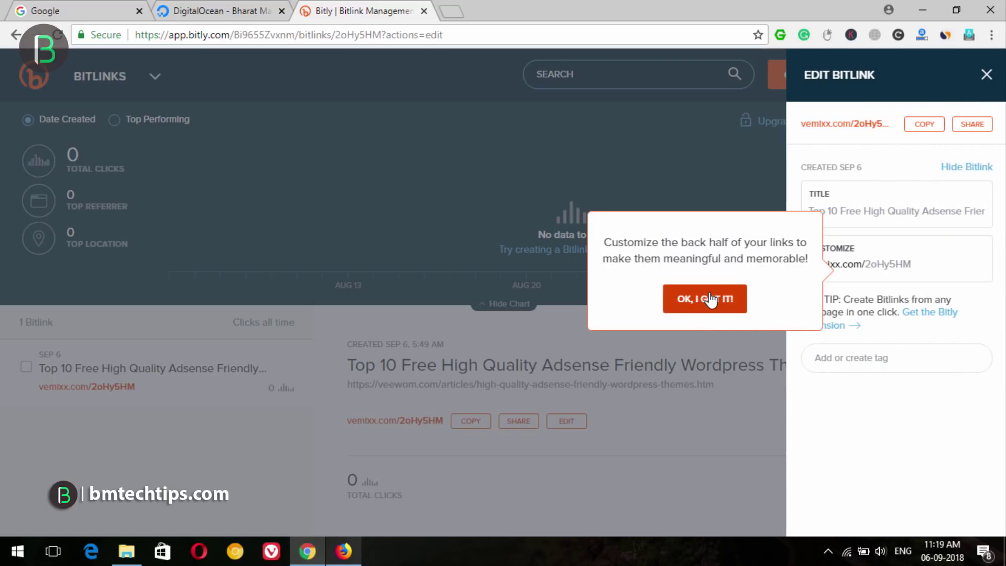
# Dismiss the tip about customizing the link's back half and copy the new vemixx.com short link.
pyautogui.click(701, 299)
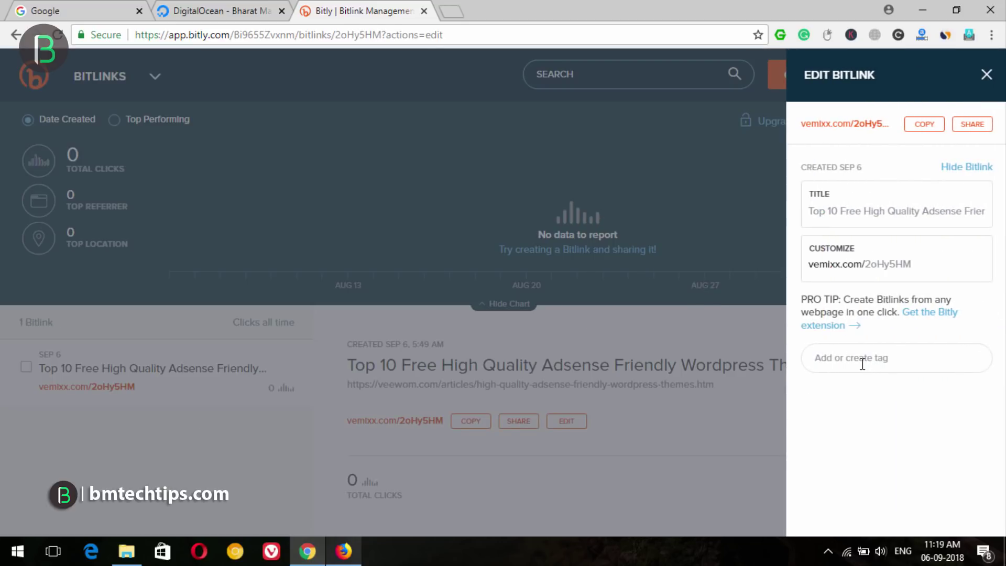
pyautogui.moveTo(791, 235); pyautogui.dragTo(938, 278)
pyautogui.press('Escape')
pyautogui.click(925, 126)
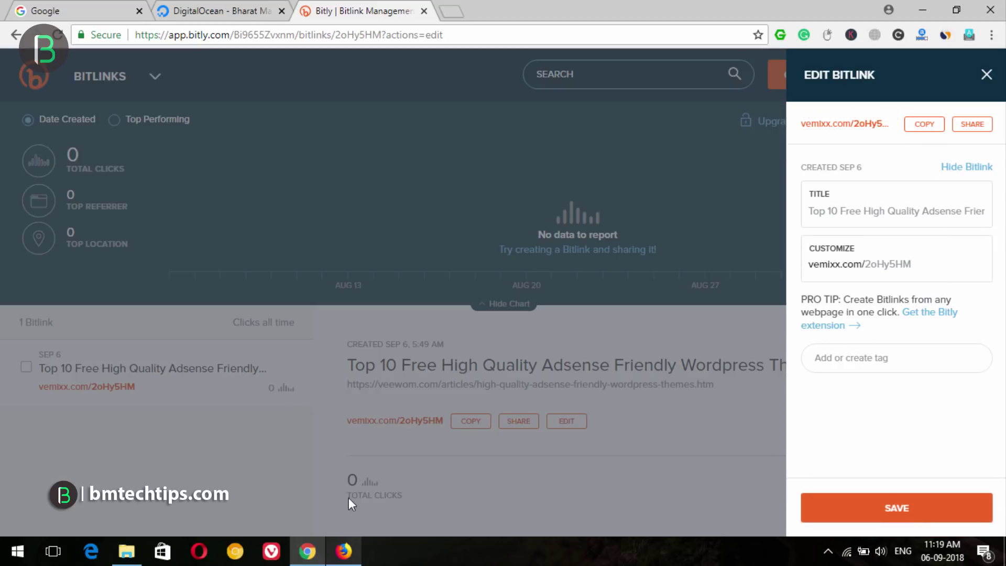
pyautogui.click(344, 551)
pyautogui.click(510, 11)
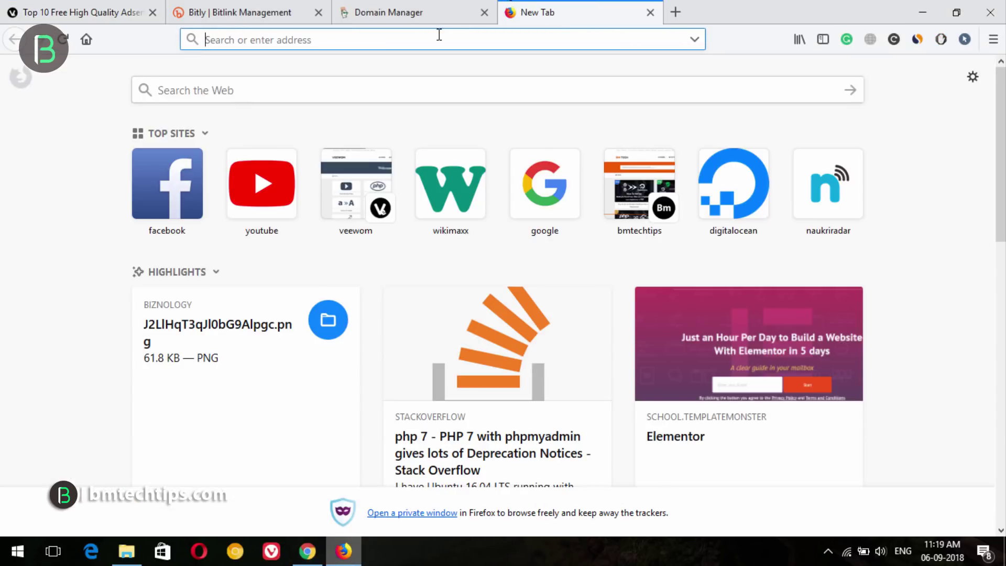
pyautogui.hotkey('ctrl', 'v')
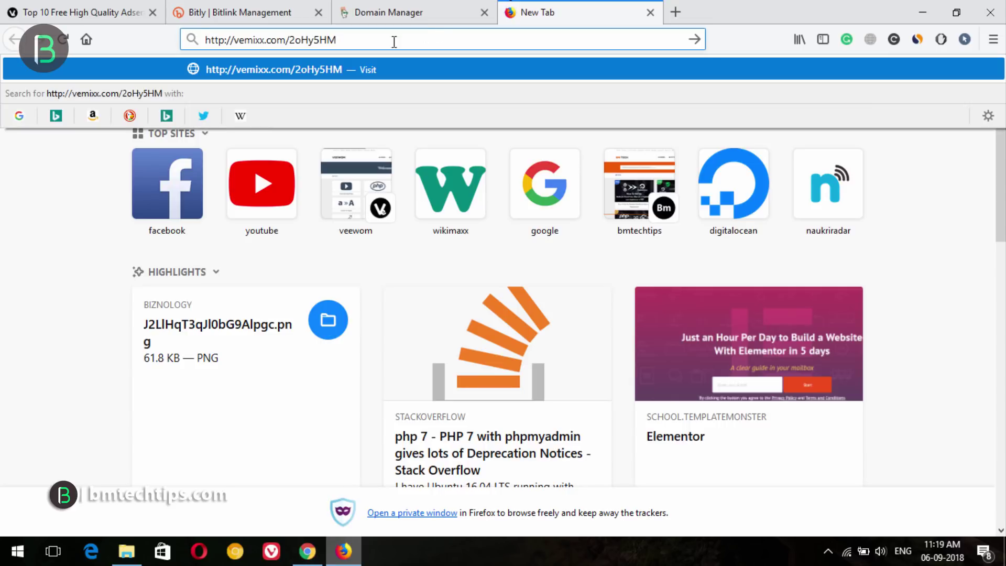
pyautogui.click(14, 245)
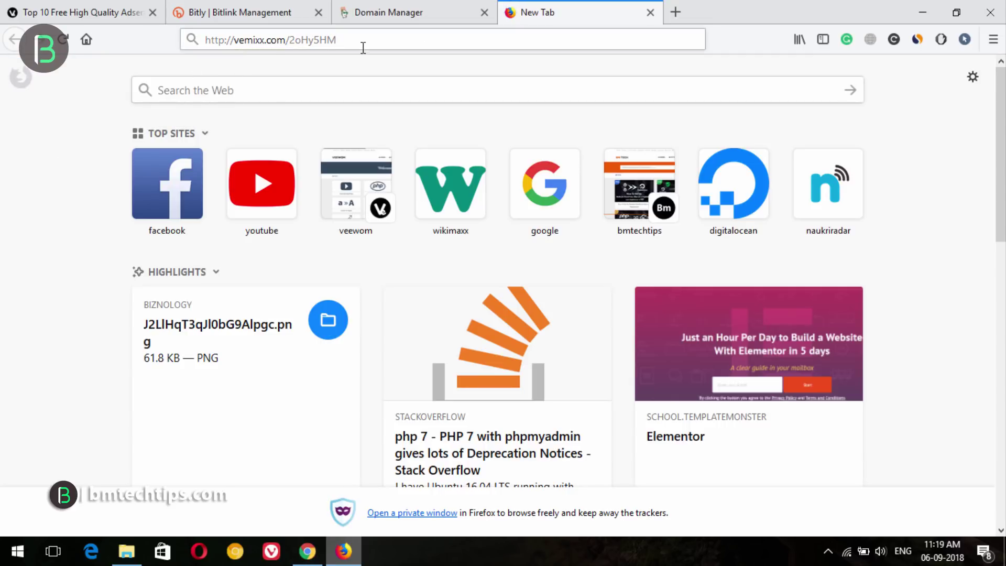
# Return to Bitly in Chrome, leave the Bitlink's edit form and open the account's Branded Short Domains settings.
pyautogui.click(307, 551)
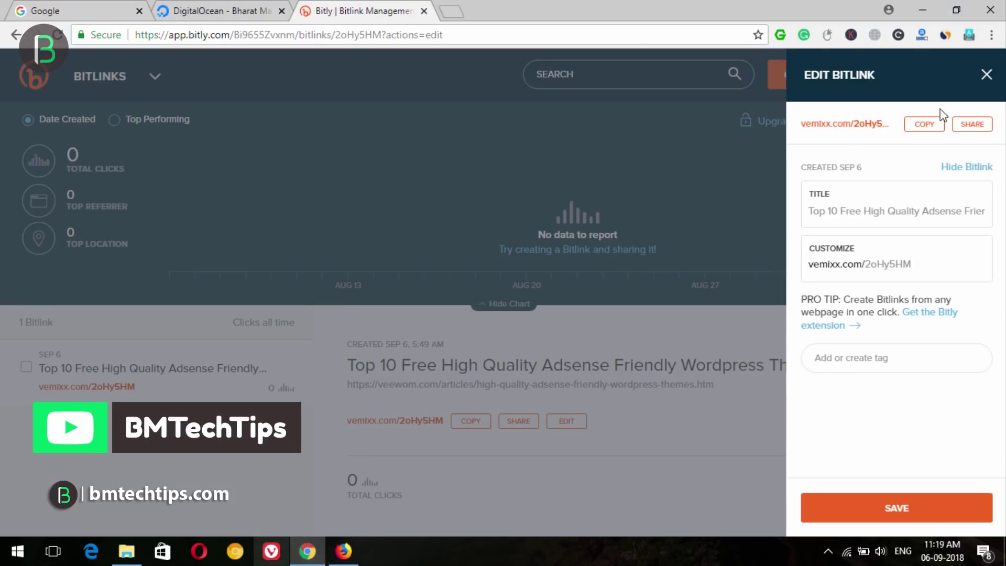
pyautogui.click(987, 75)
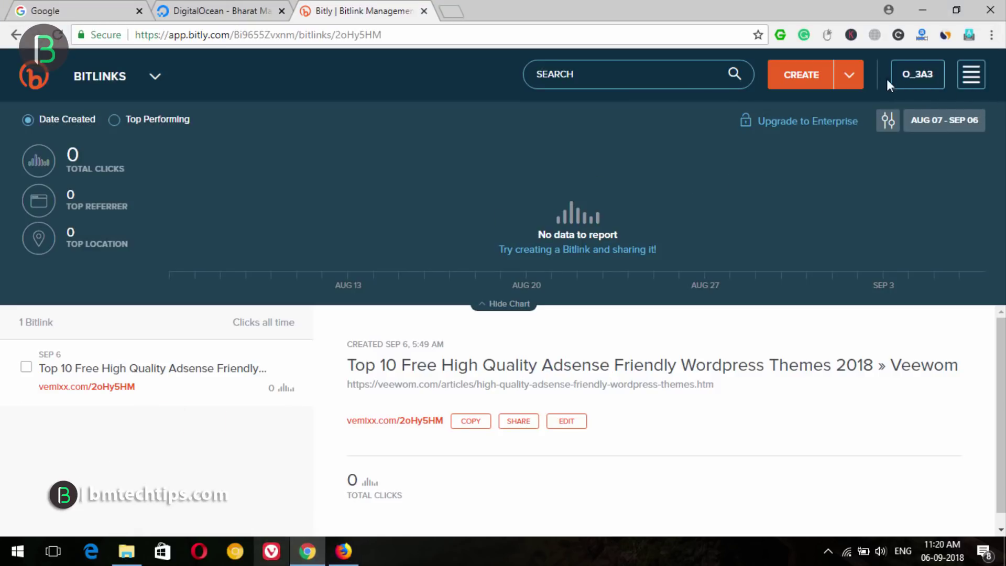
pyautogui.click(912, 77)
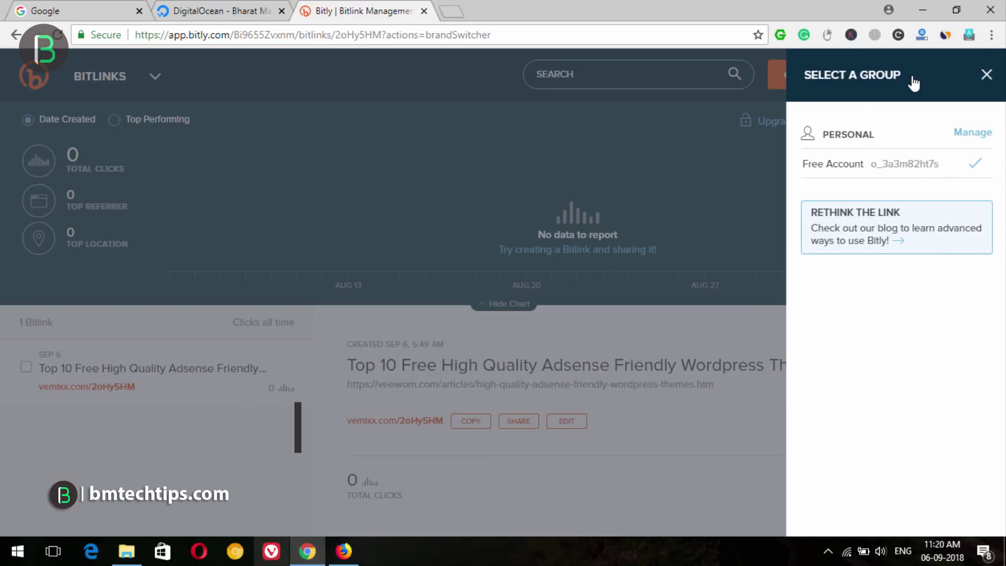
pyautogui.click(972, 133)
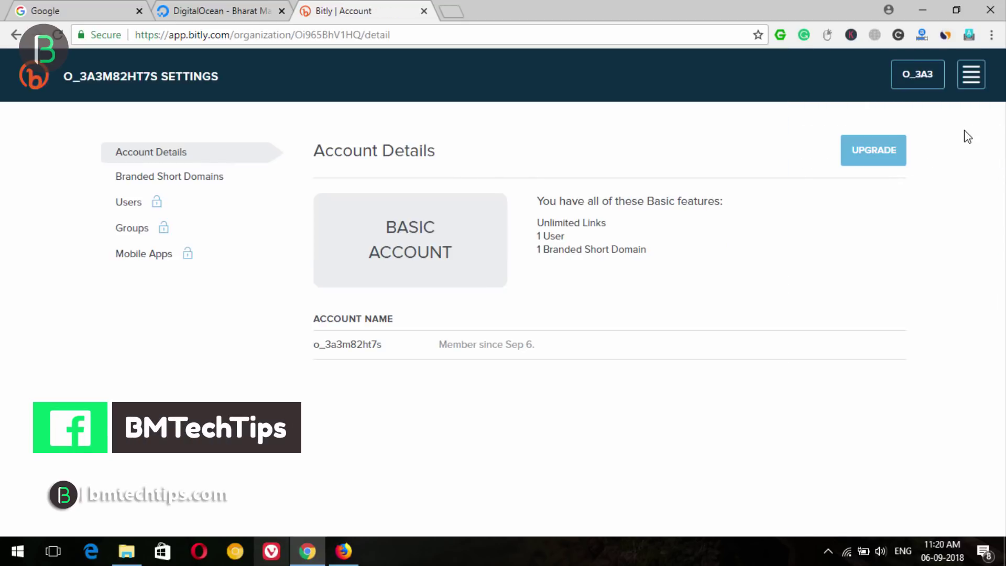
pyautogui.click(175, 179)
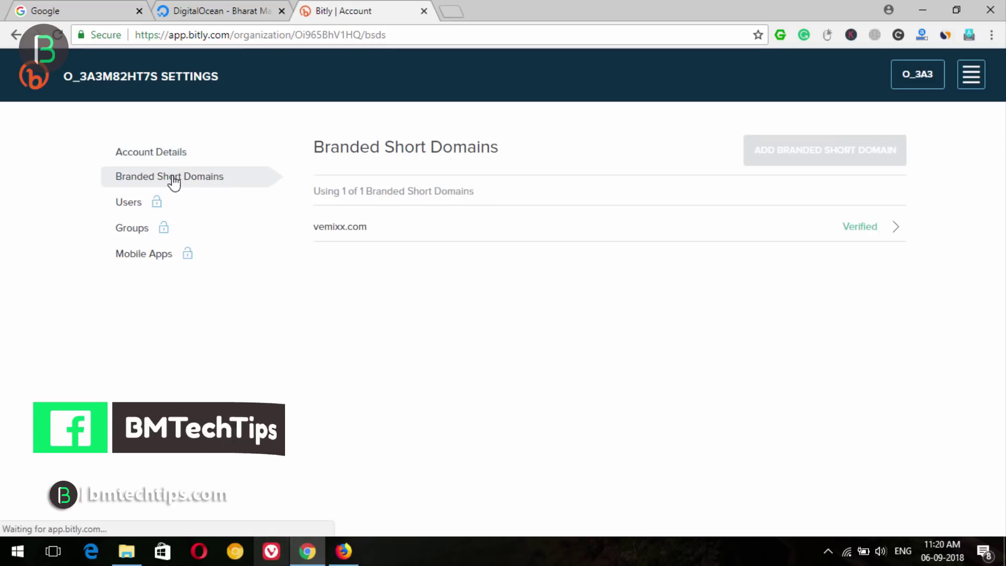
# Inspect the HTTPS and SSL configuration of the branded domain vemixx.com and leave it without making changes.
pyautogui.click(870, 233)
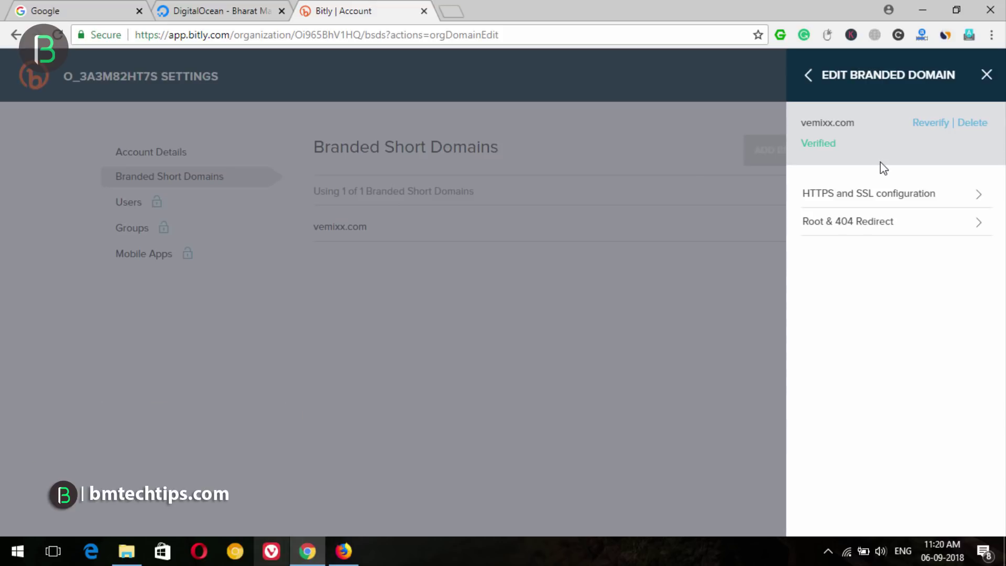
pyautogui.moveTo(788, 168)
pyautogui.mouseDown()
pyautogui.moveTo(872, 194)
pyautogui.moveTo(1003, 209)
pyautogui.mouseUp()
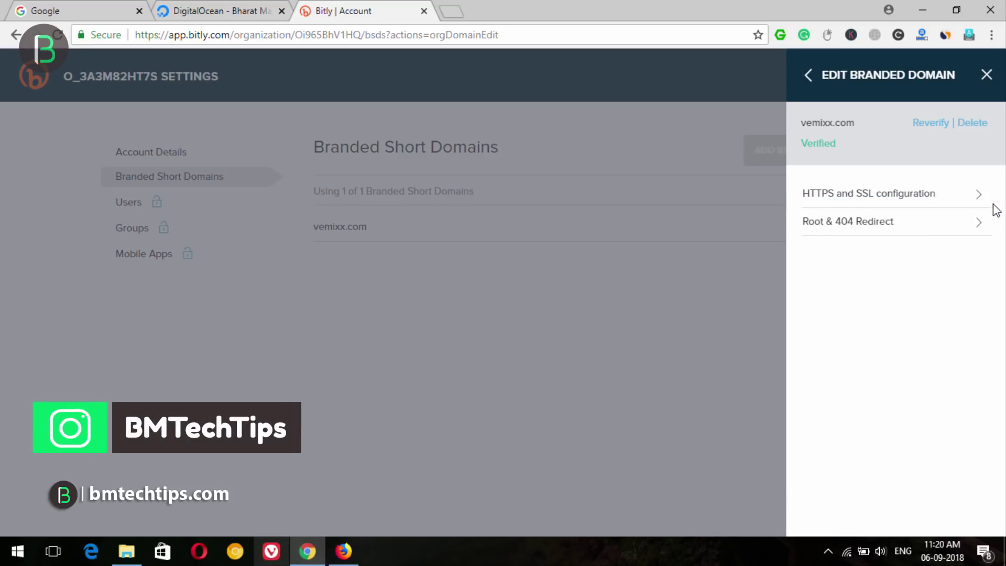
pyautogui.click(973, 198)
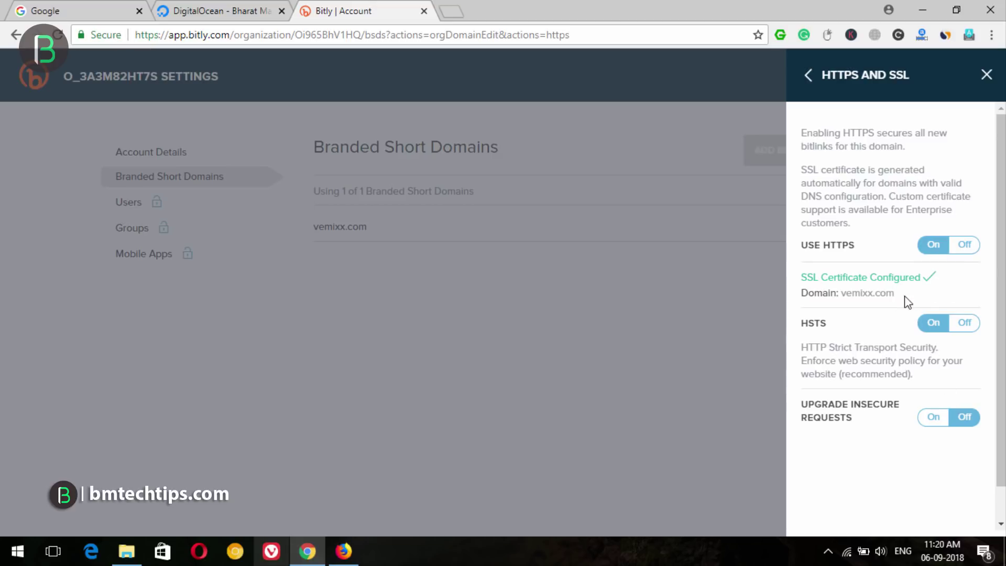
pyautogui.click(988, 76)
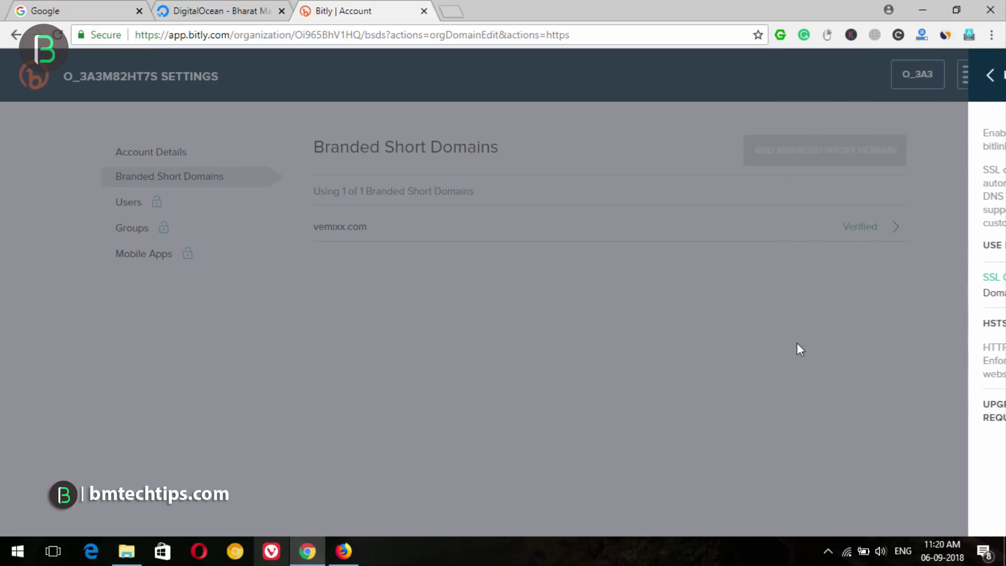